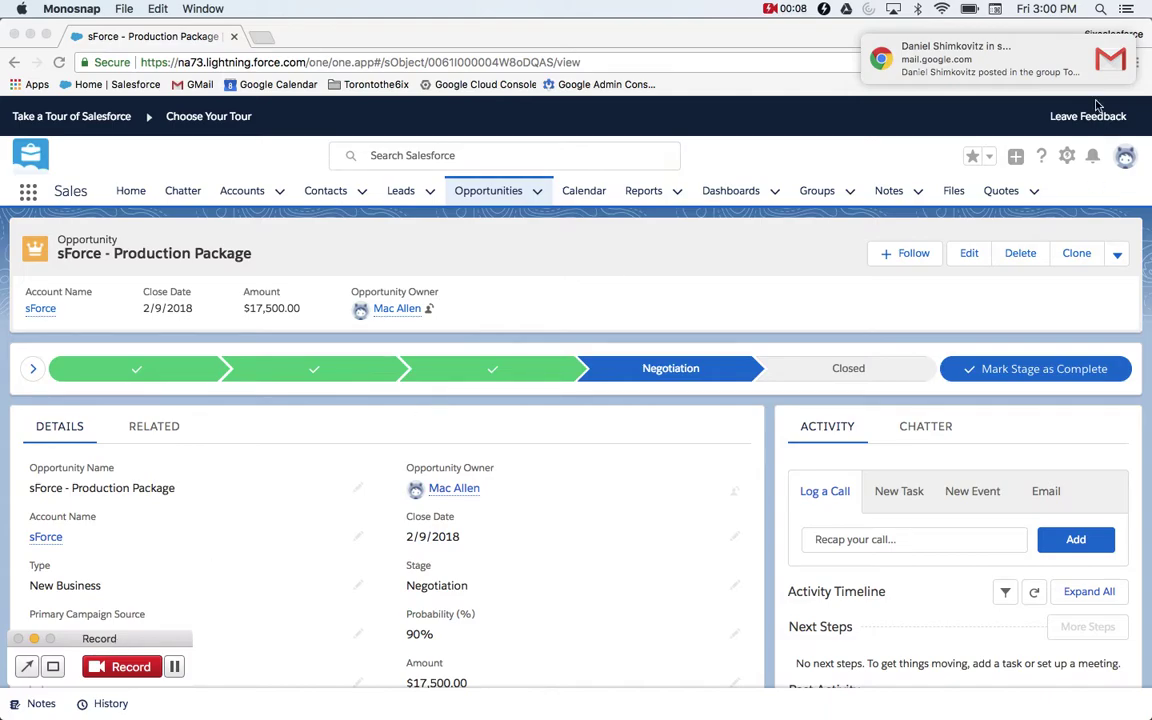
# Open Process Builder from Setup by searching 'process' in Quick Find.
pyautogui.click(1108, 48)
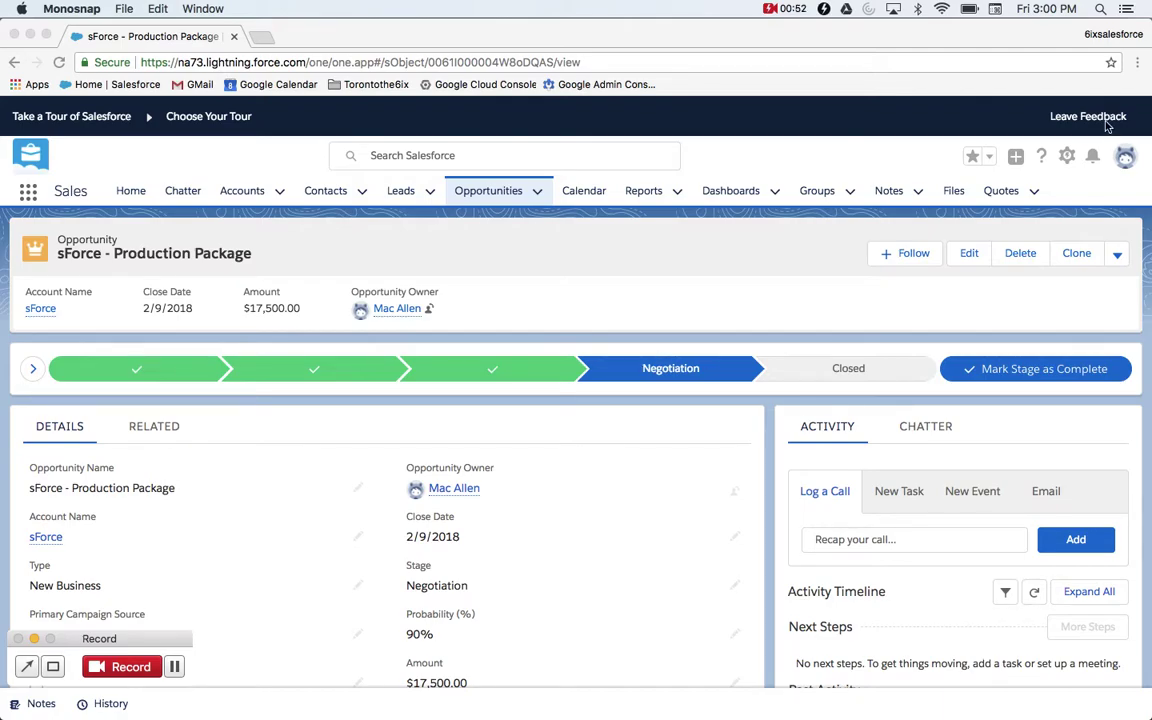
pyautogui.click(1066, 157)
pyautogui.click(1067, 156)
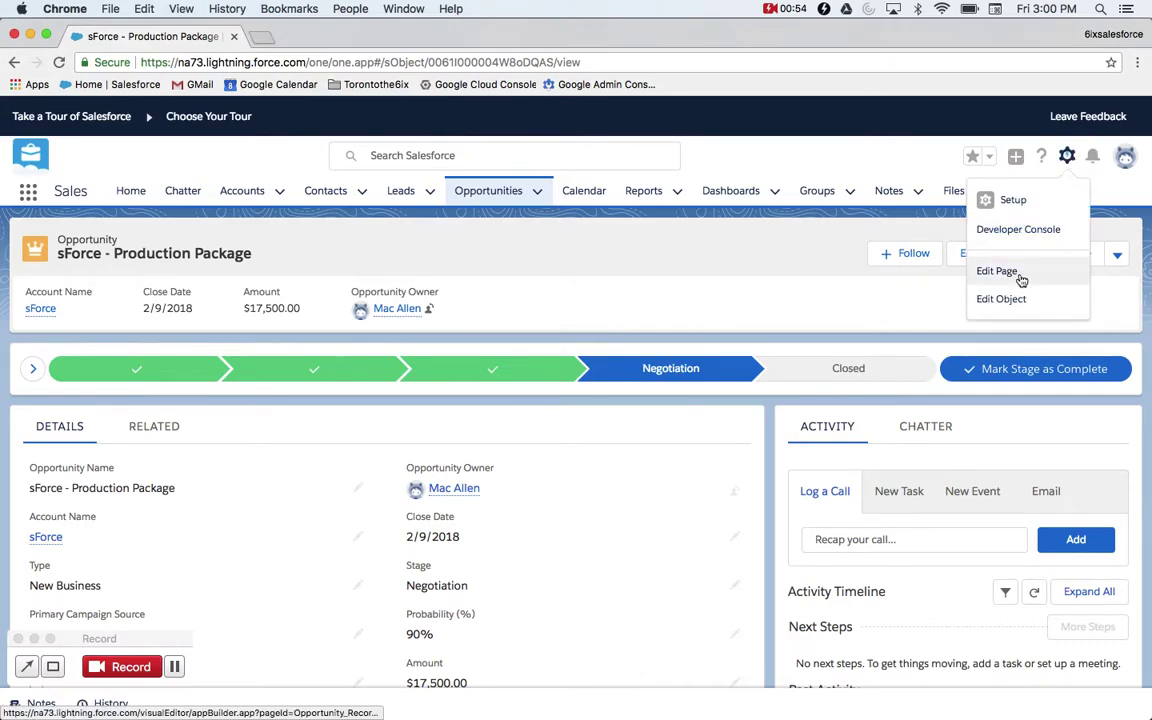
pyautogui.click(1021, 200)
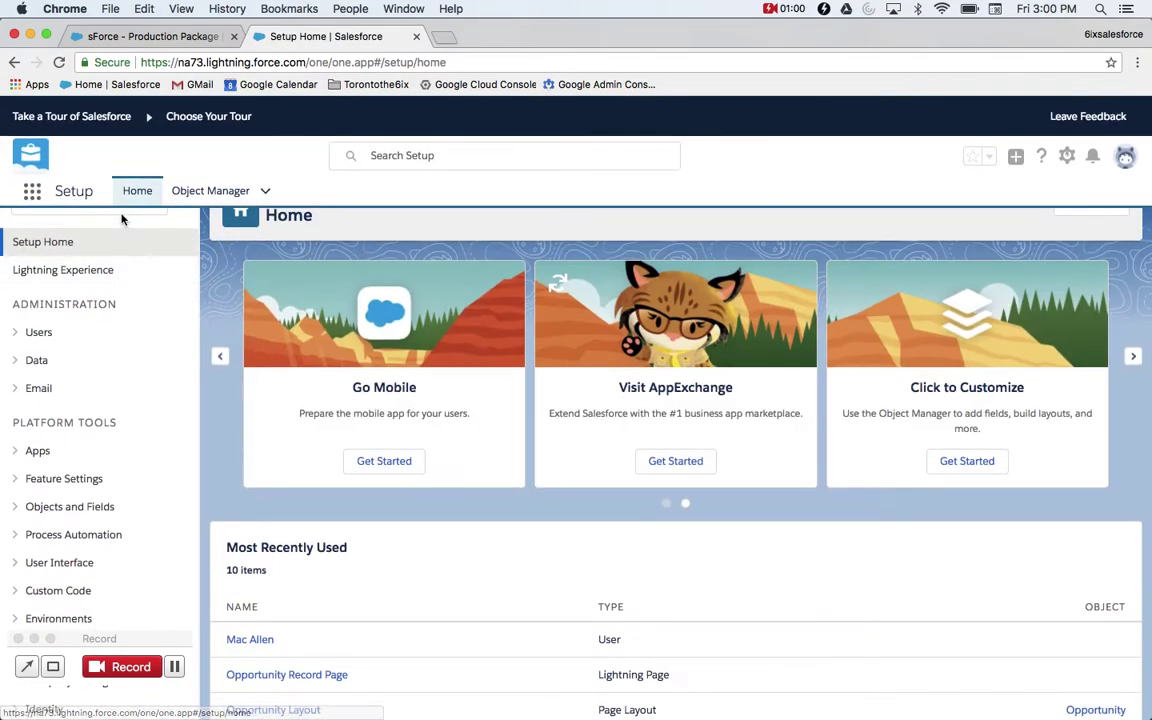
pyautogui.click(122, 212)
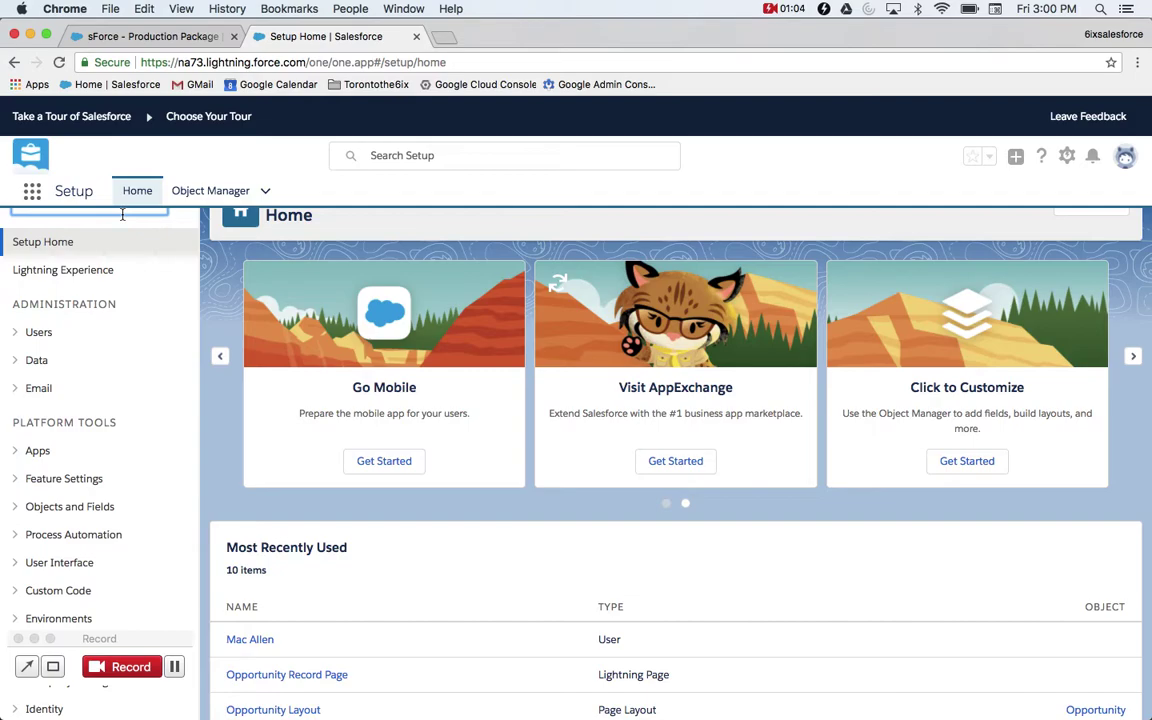
pyautogui.write('process')
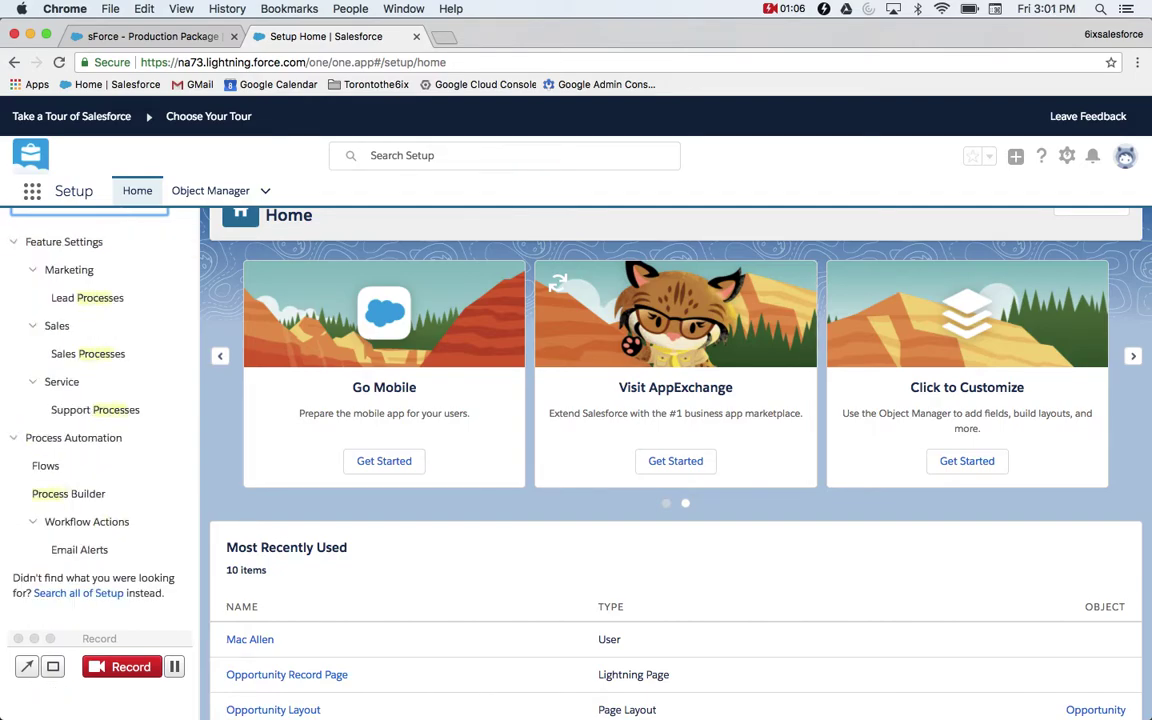
pyautogui.click(90, 496)
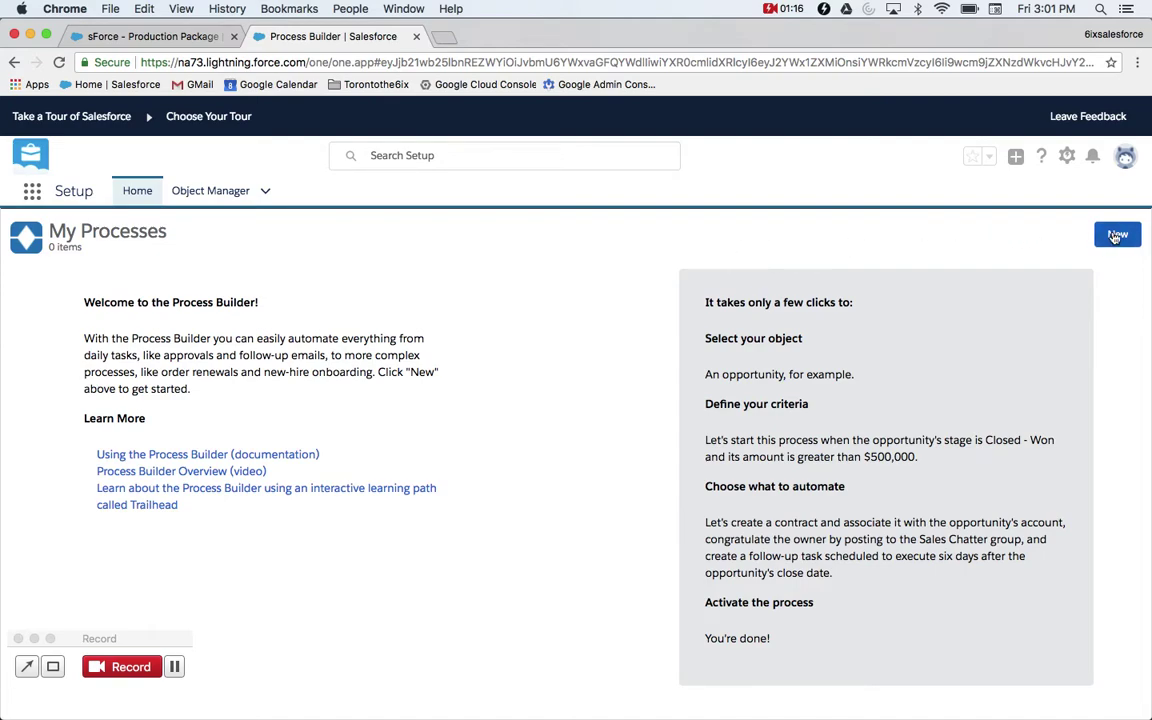
# Start a new process named 'Renewal Opportunity' with a description about generating a renewal opportunity.
pyautogui.click(1118, 236)
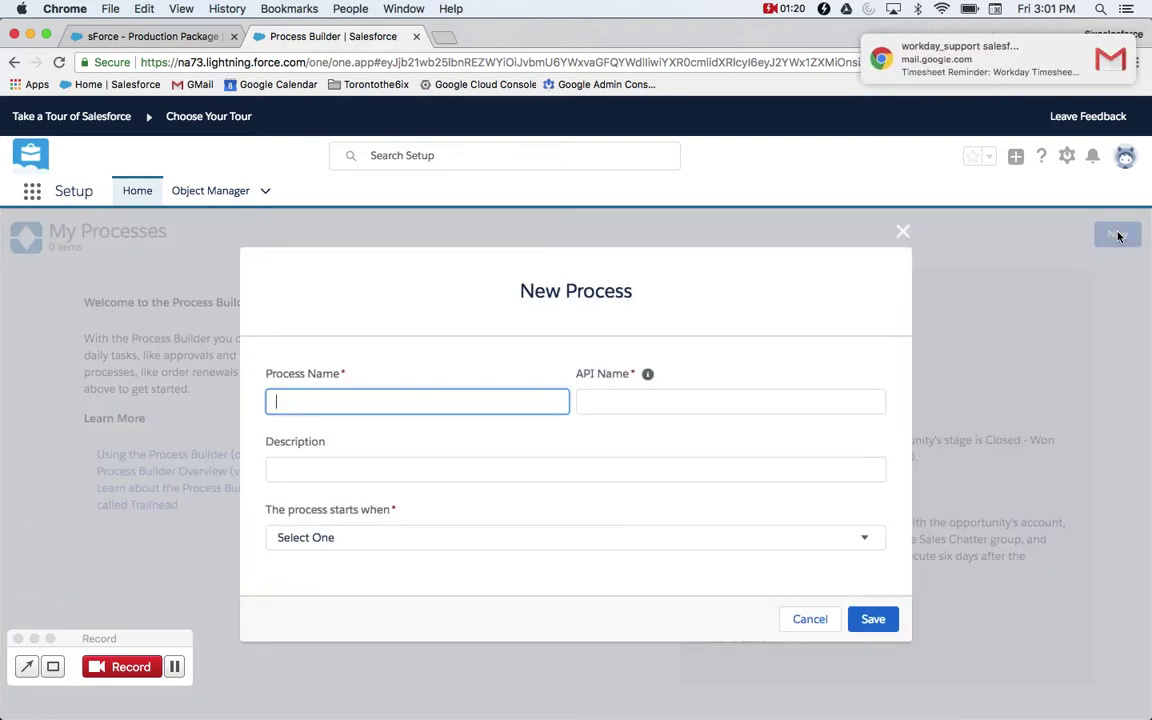
pyautogui.click(1107, 38)
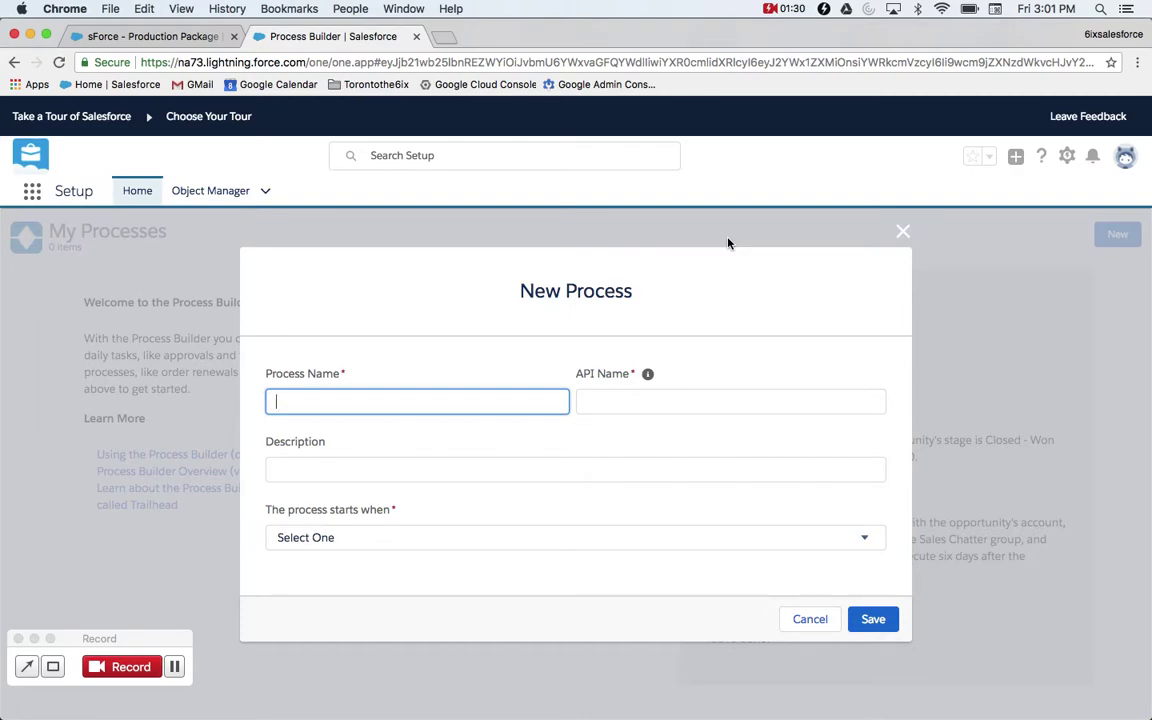
pyautogui.write('Renewal Opportunity')
pyautogui.press('Tab')
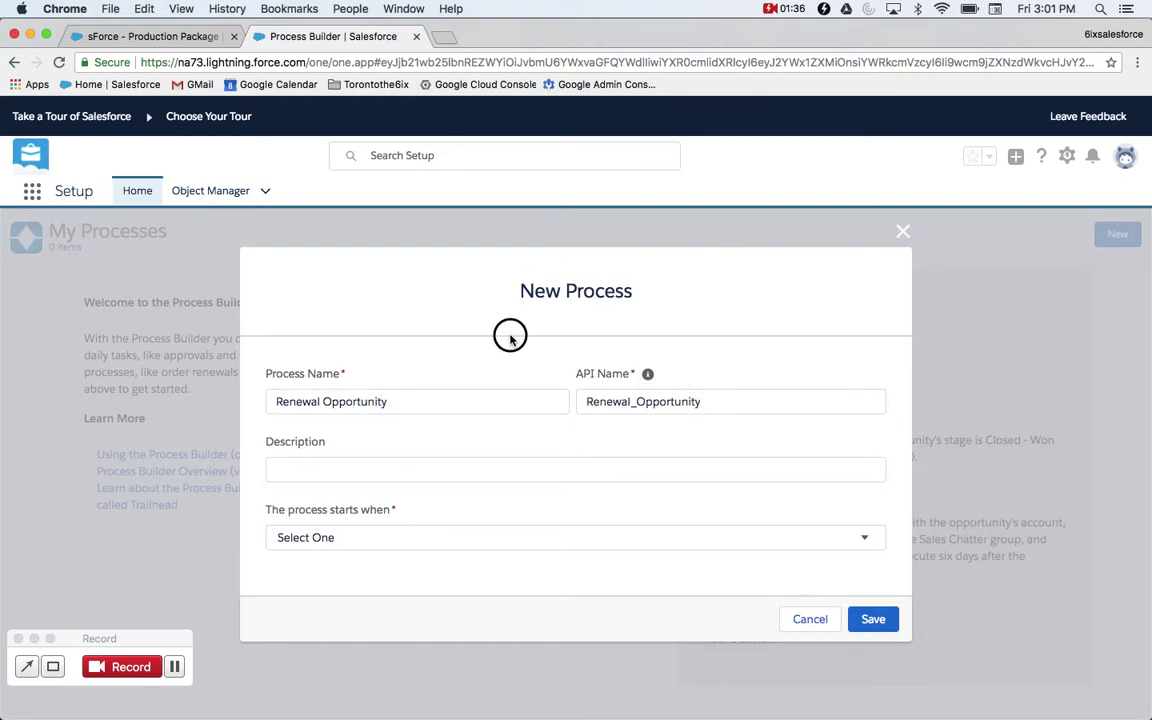
pyautogui.click(393, 474)
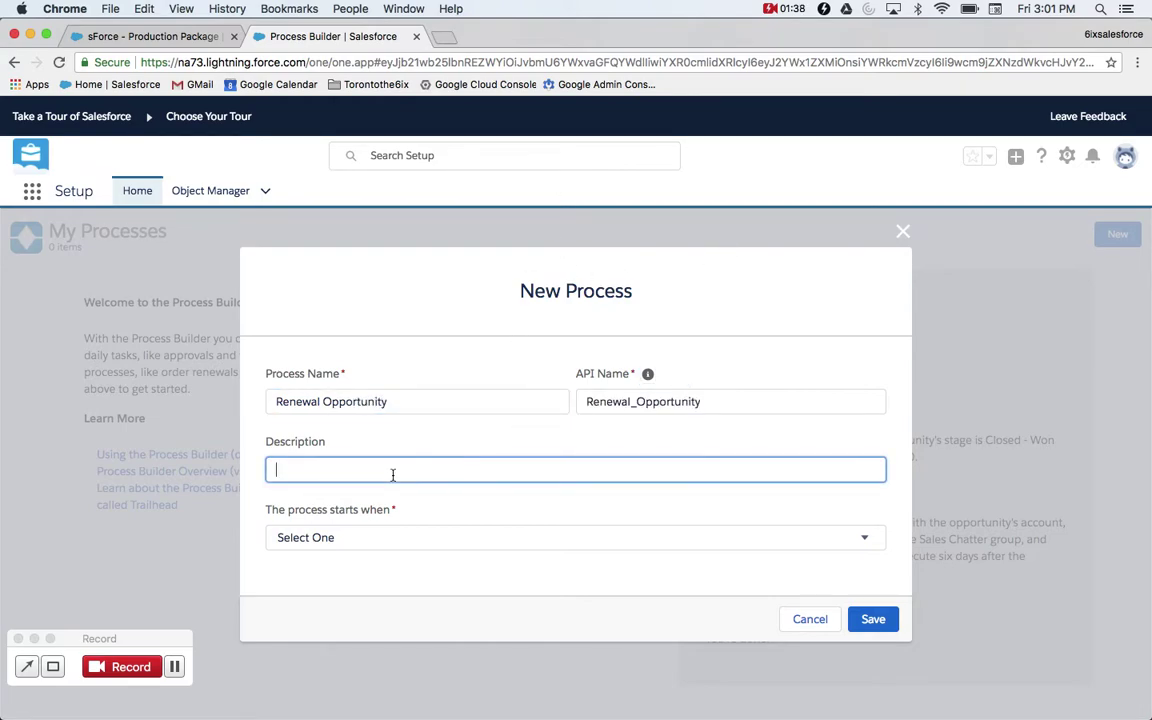
pyautogui.write('Generate an opportunity when an opp is closed won and auto-renew set to yes.')
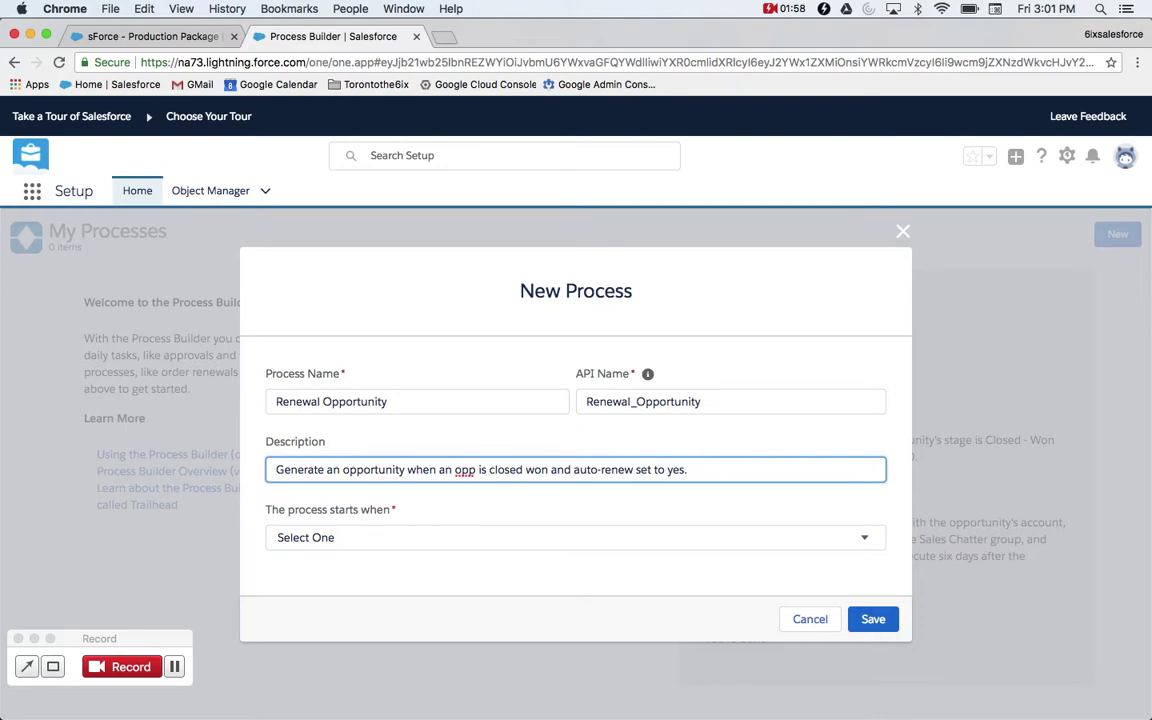
pyautogui.click(341, 470)
pyautogui.press('BackSpace')
pyautogui.write('renewal')
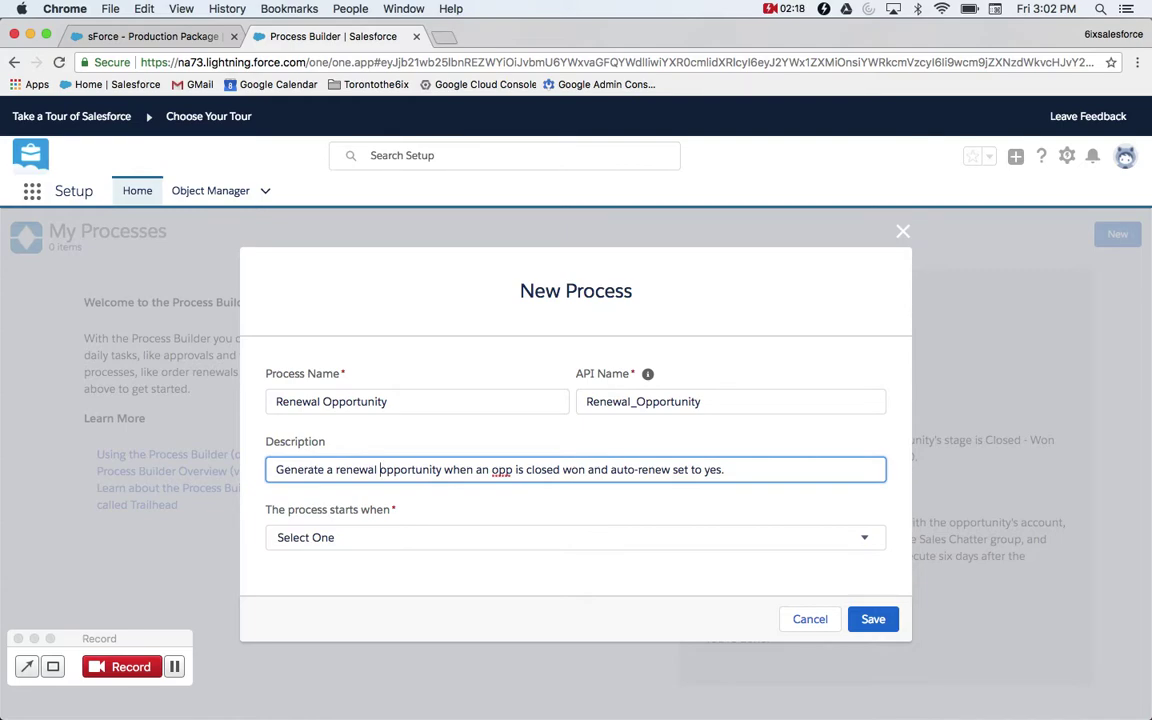
# Set the process to start when a record changes and save it.
pyautogui.click(450, 540)
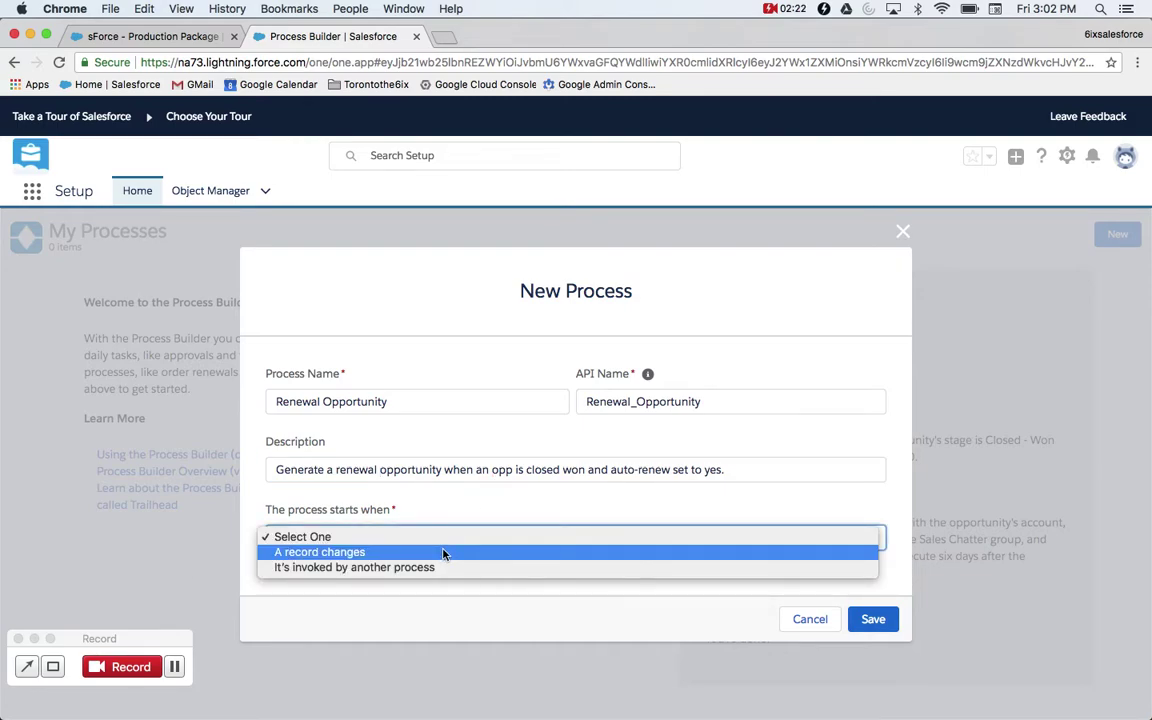
pyautogui.click(445, 552)
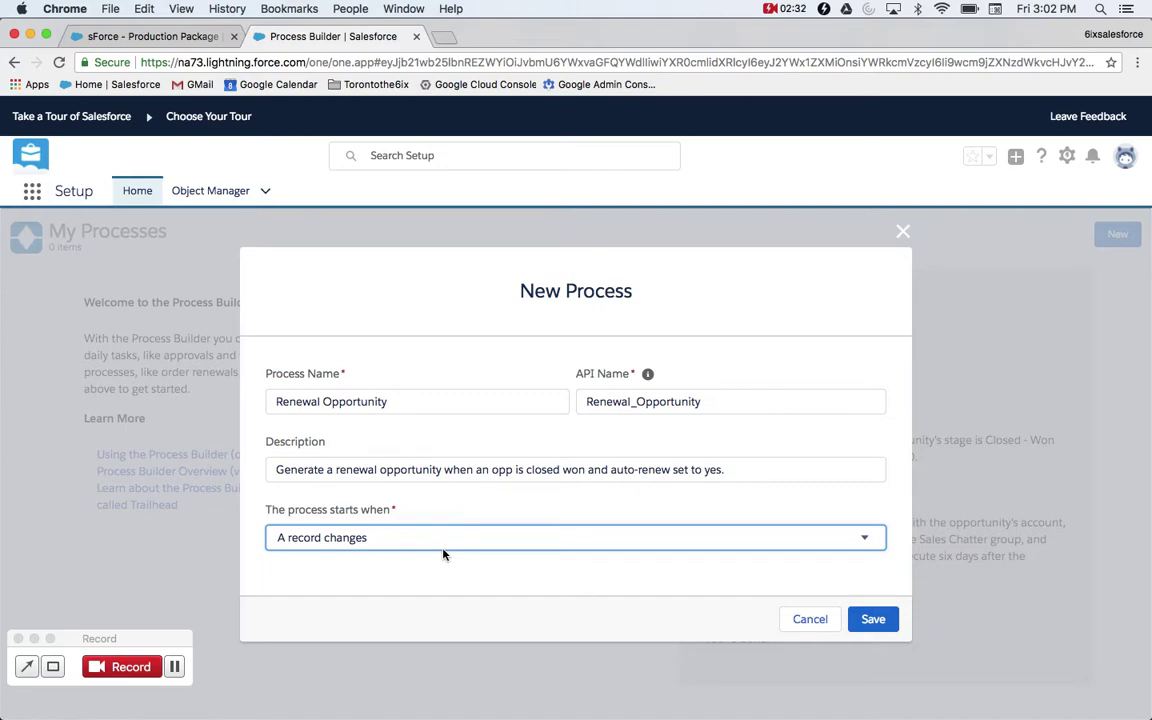
pyautogui.click(764, 535)
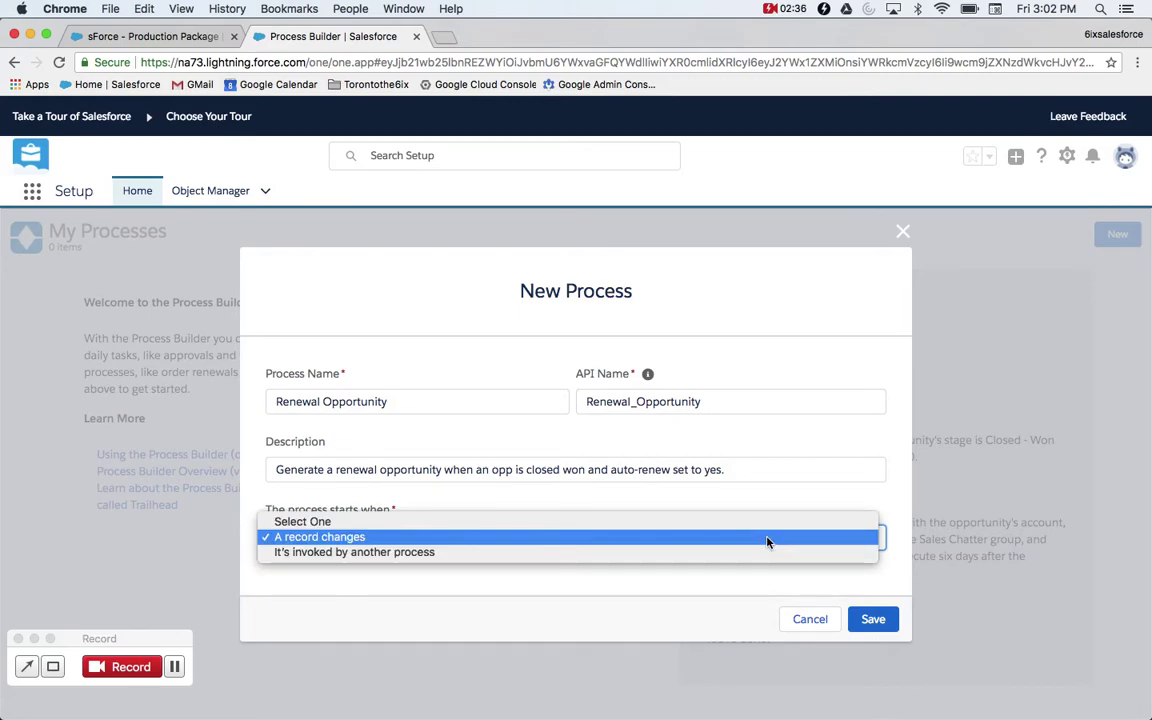
pyautogui.click(866, 537)
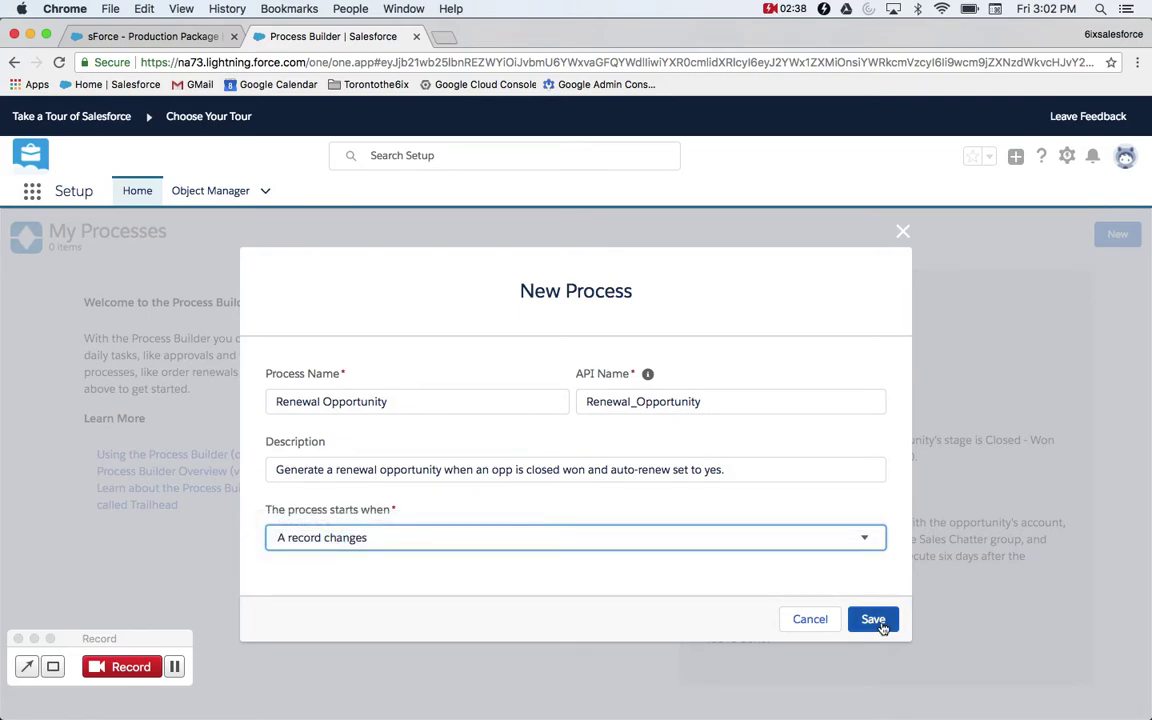
pyautogui.click(874, 620)
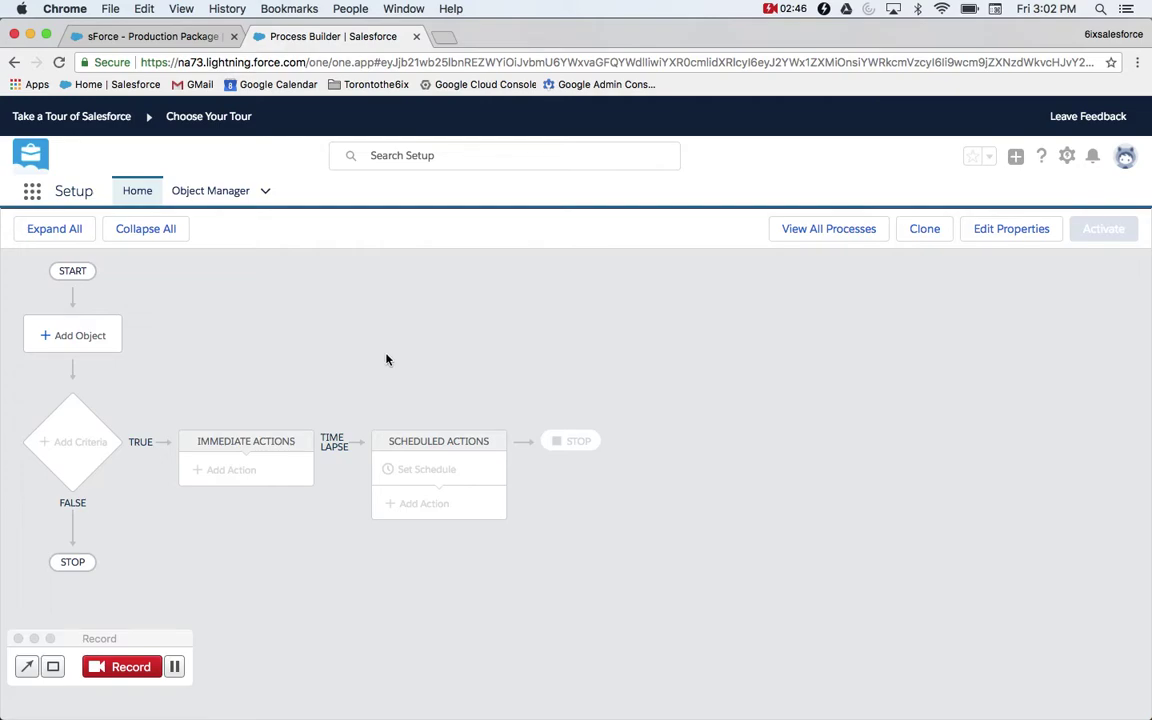
# Set the process object to Opportunity, starting when a record is created or edited, and save.
pyautogui.click(75, 345)
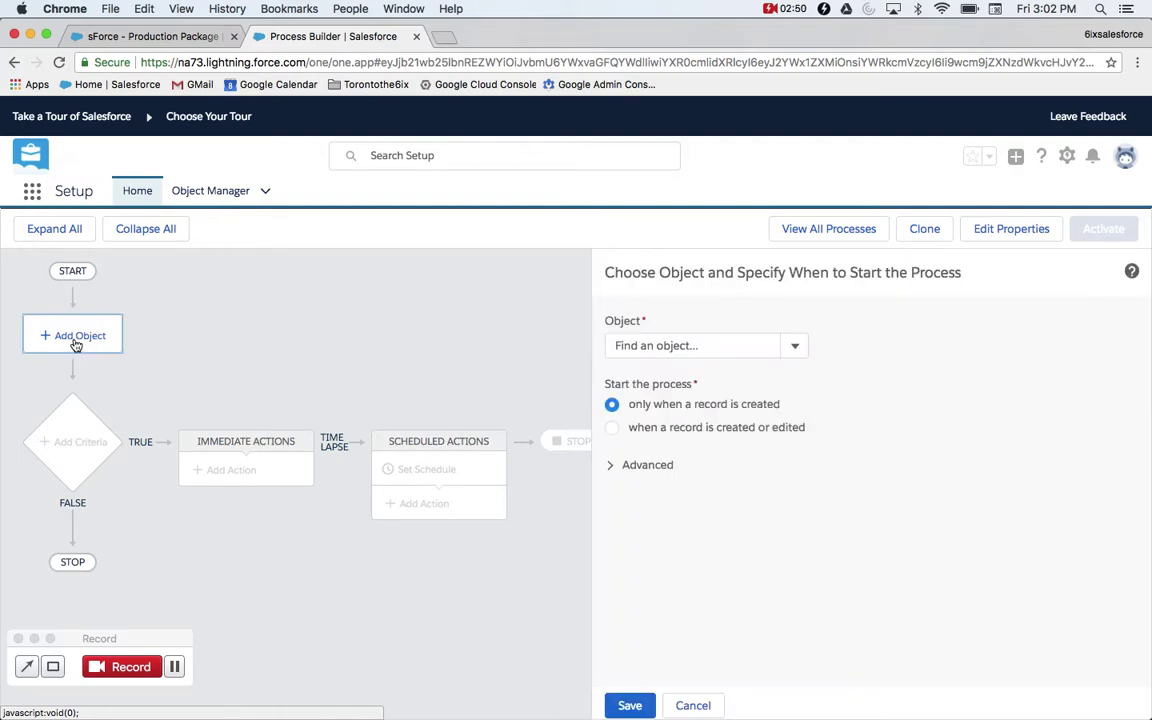
pyautogui.click(797, 346)
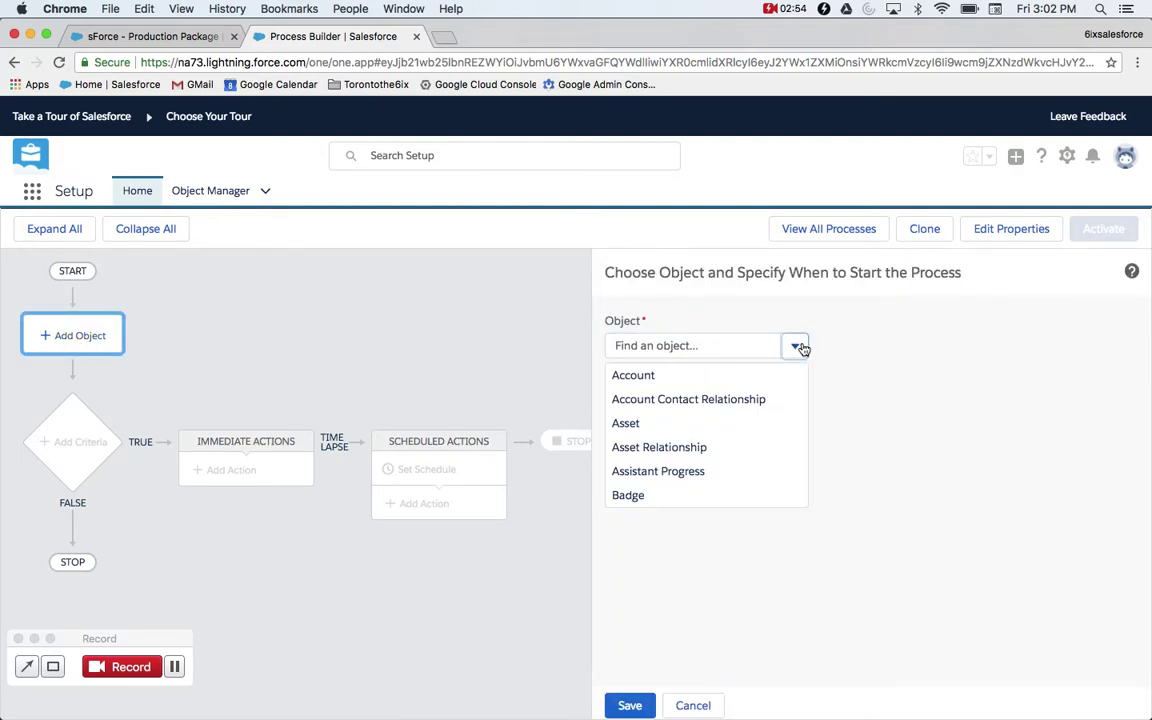
pyautogui.click(692, 343)
pyautogui.write('opp')
pyautogui.click(668, 376)
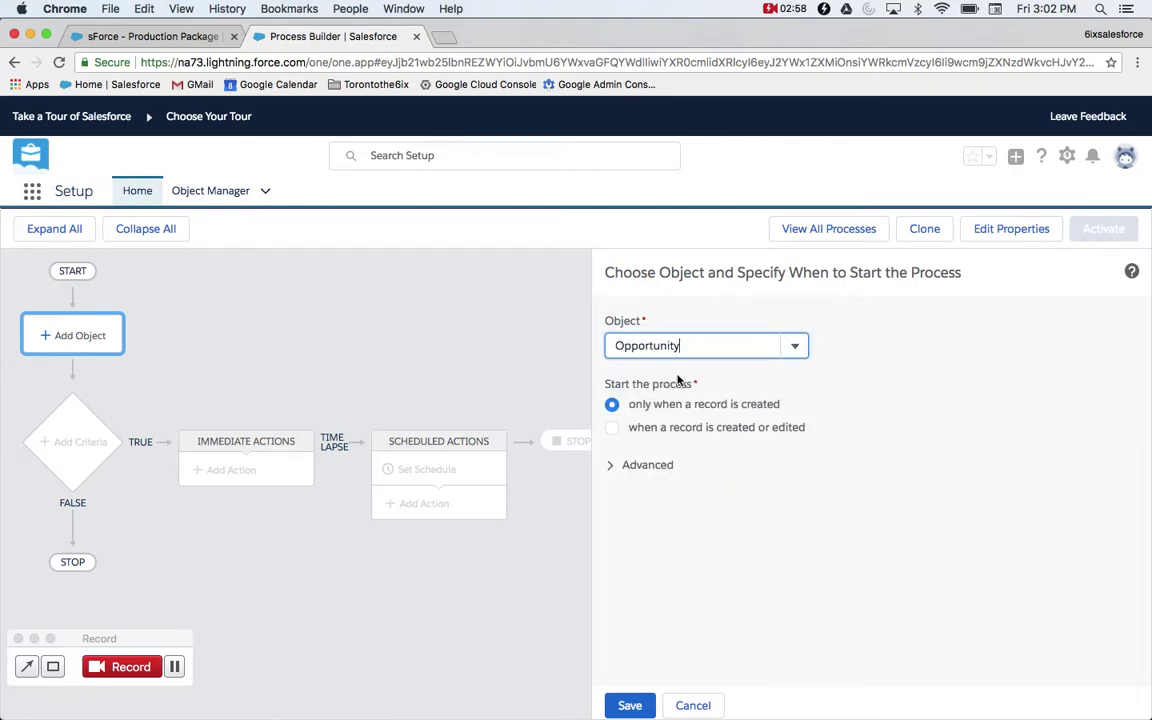
pyautogui.click(687, 432)
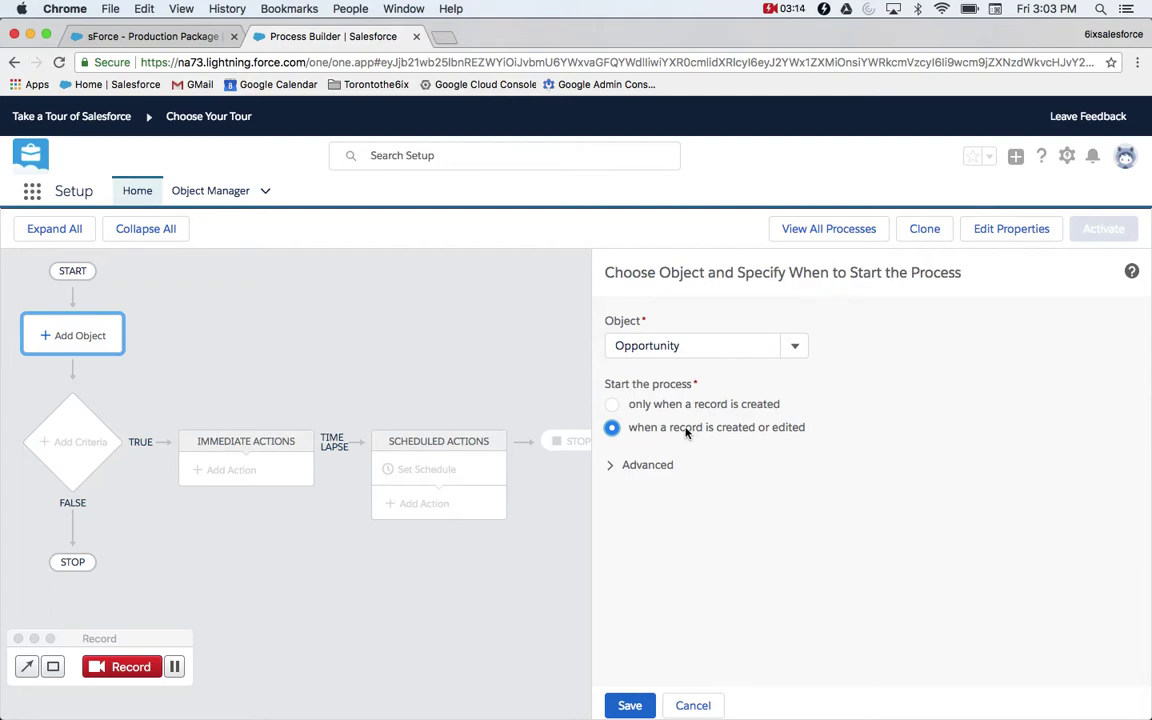
pyautogui.click(618, 466)
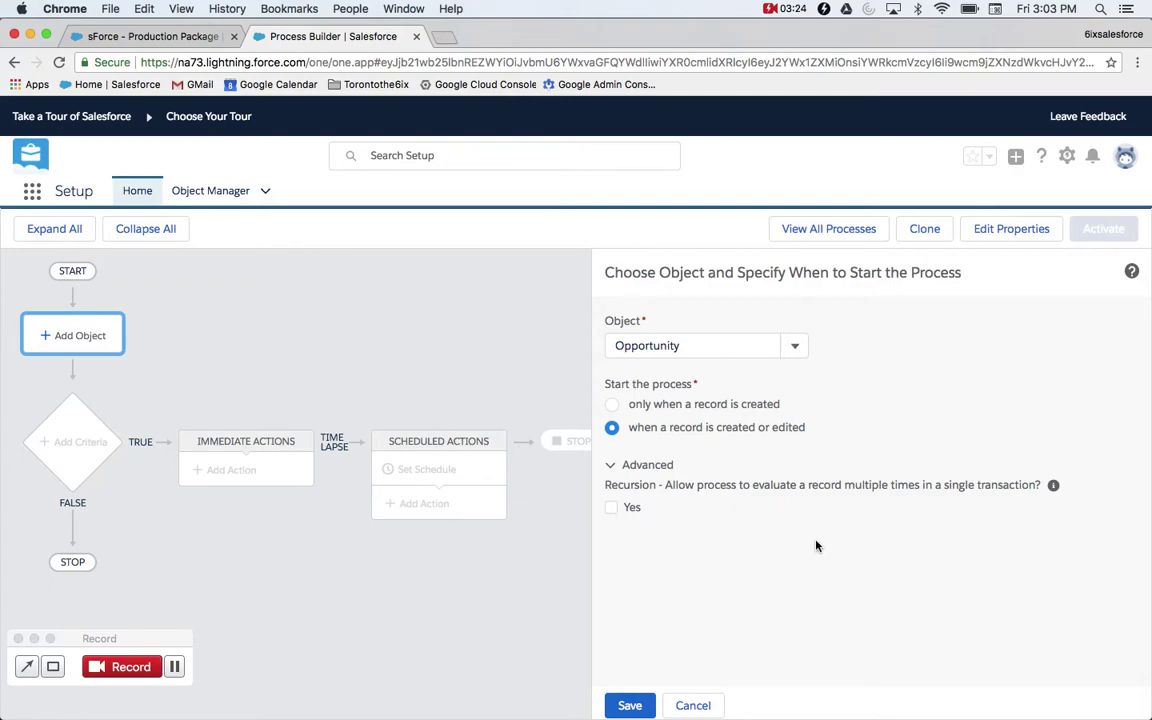
pyautogui.click(630, 706)
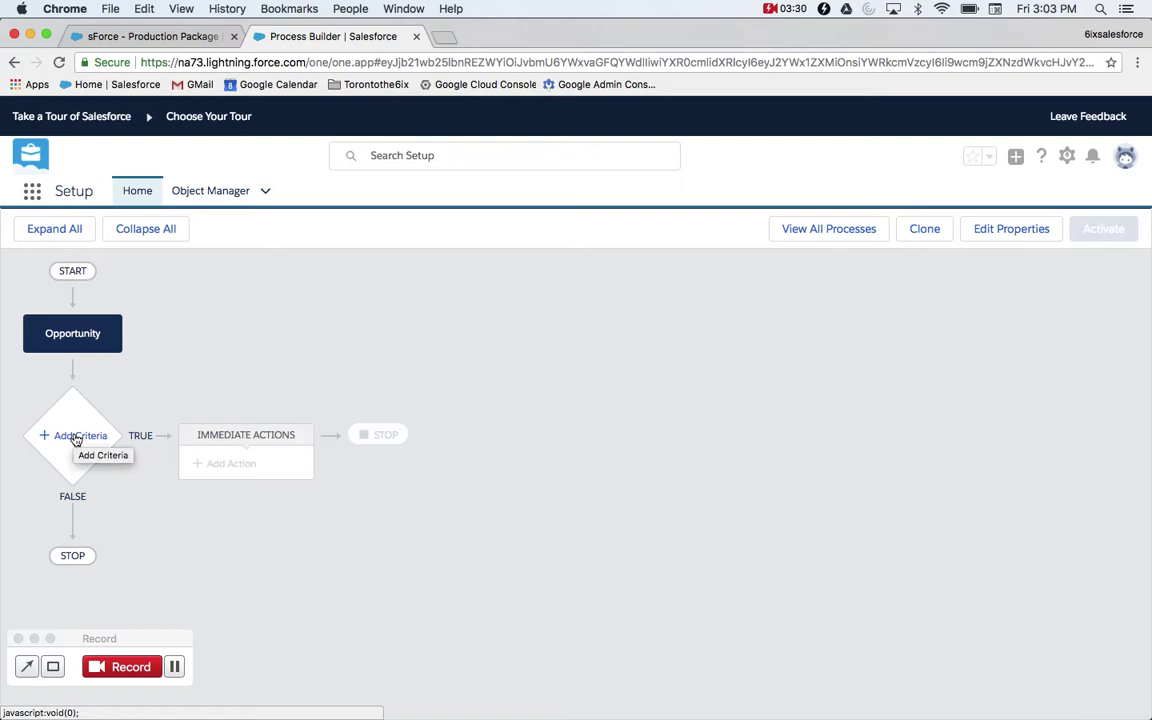
# Add criteria named 'Closed Won and Auto-Renew Yes'.
pyautogui.click(76, 438)
pyautogui.click(615, 346)
pyautogui.write('Closeed')
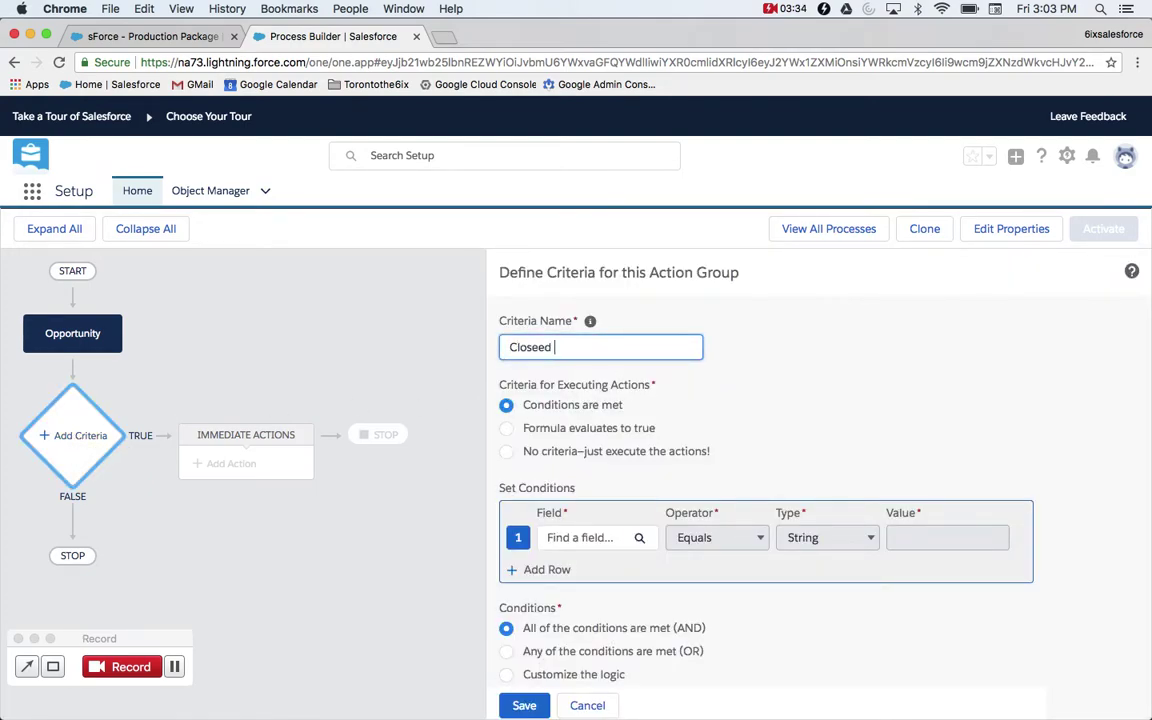
pyautogui.press('BackSpace')
pyautogui.press('BackSpace')
pyautogui.write('d Won and Auto-Renew Yes')
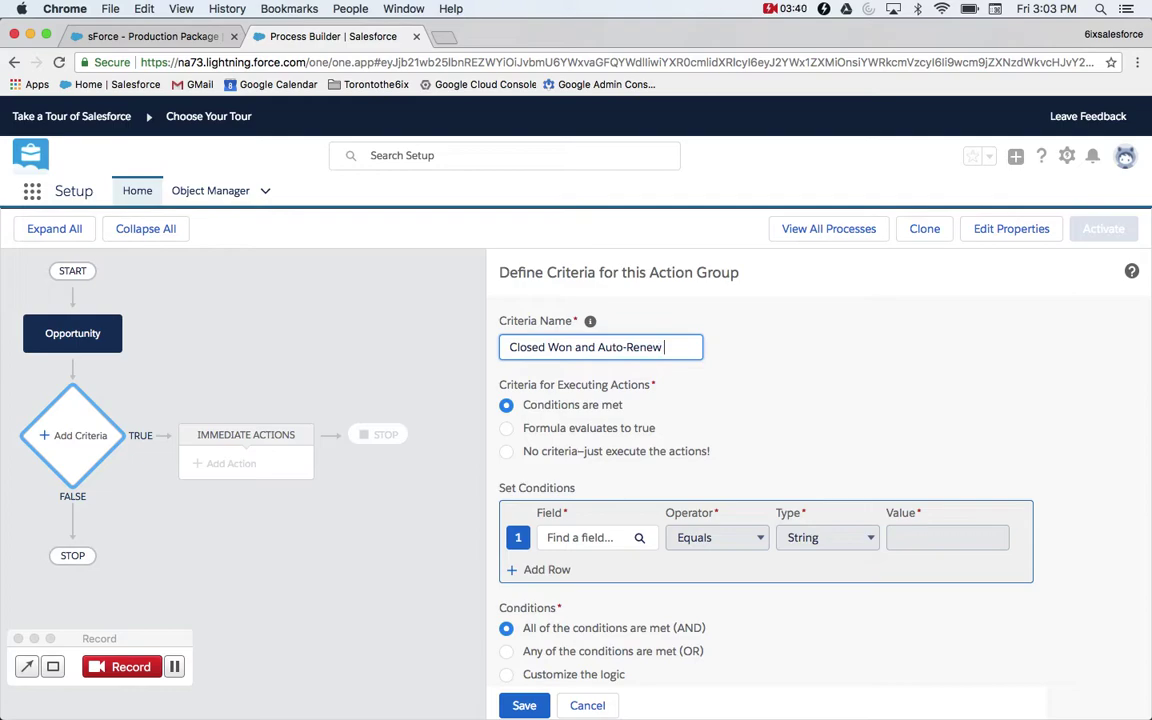
pyautogui.click(719, 364)
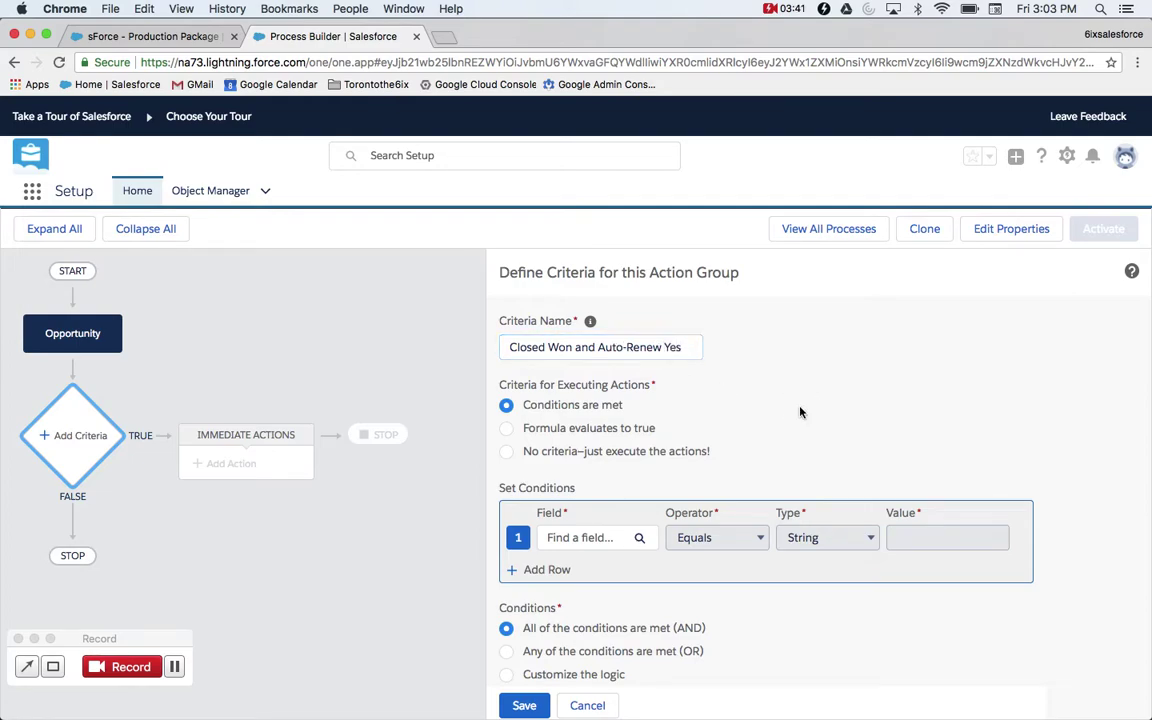
# Add two conditions using the Stage and Auto-Renew? fields.
pyautogui.click(573, 545)
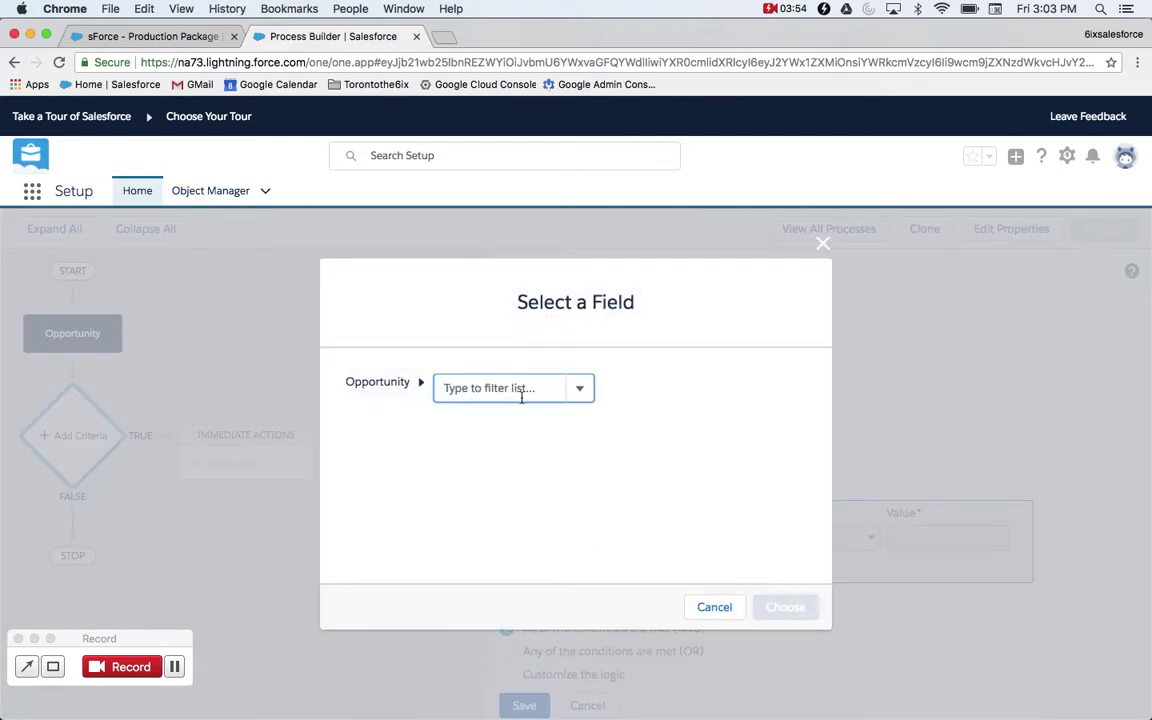
pyautogui.write('stage')
pyautogui.click(497, 420)
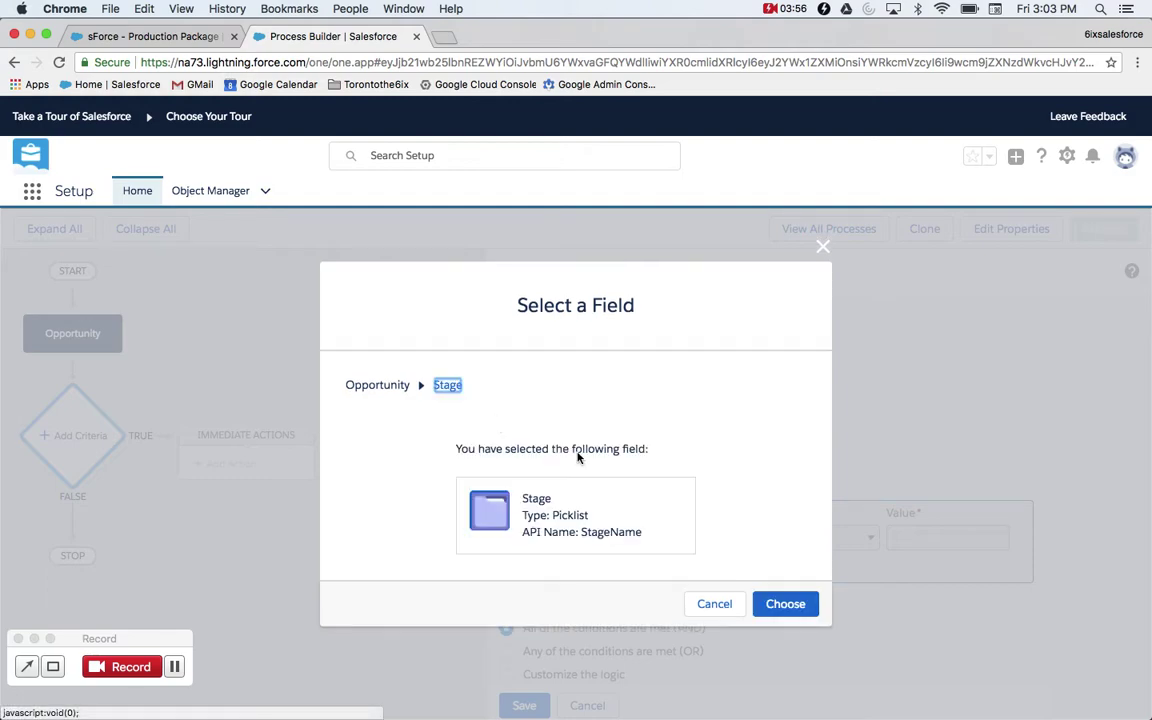
pyautogui.click(772, 604)
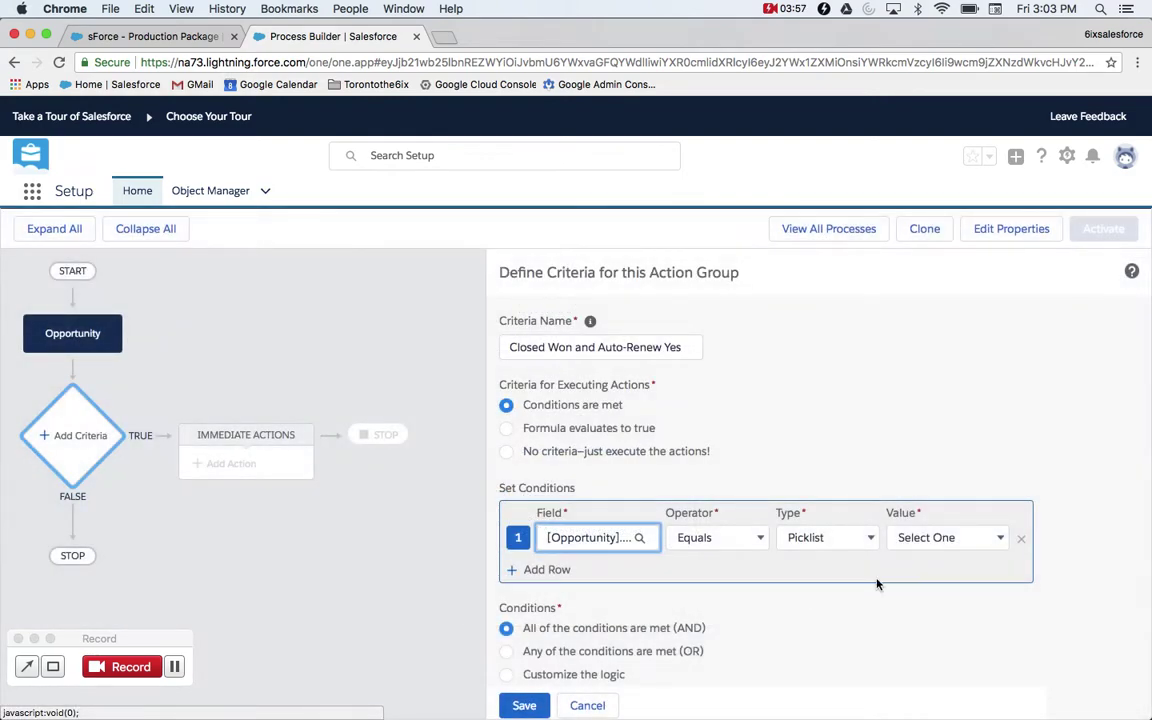
pyautogui.click(550, 569)
pyautogui.click(594, 573)
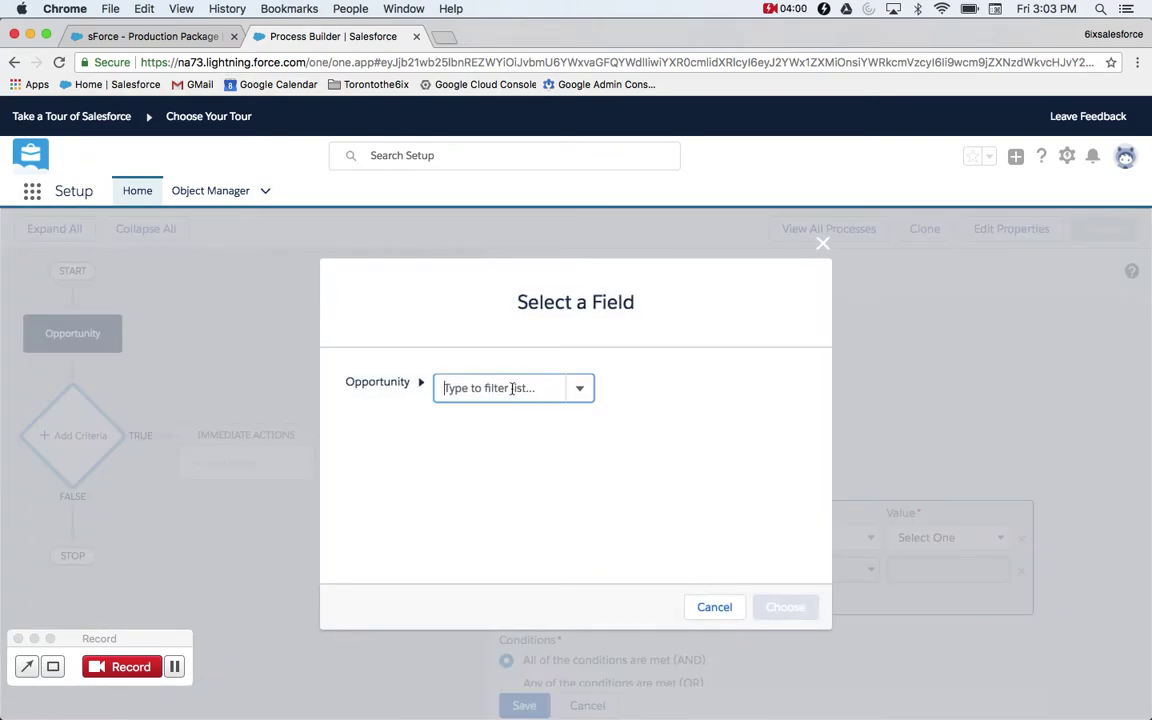
pyautogui.write('auto')
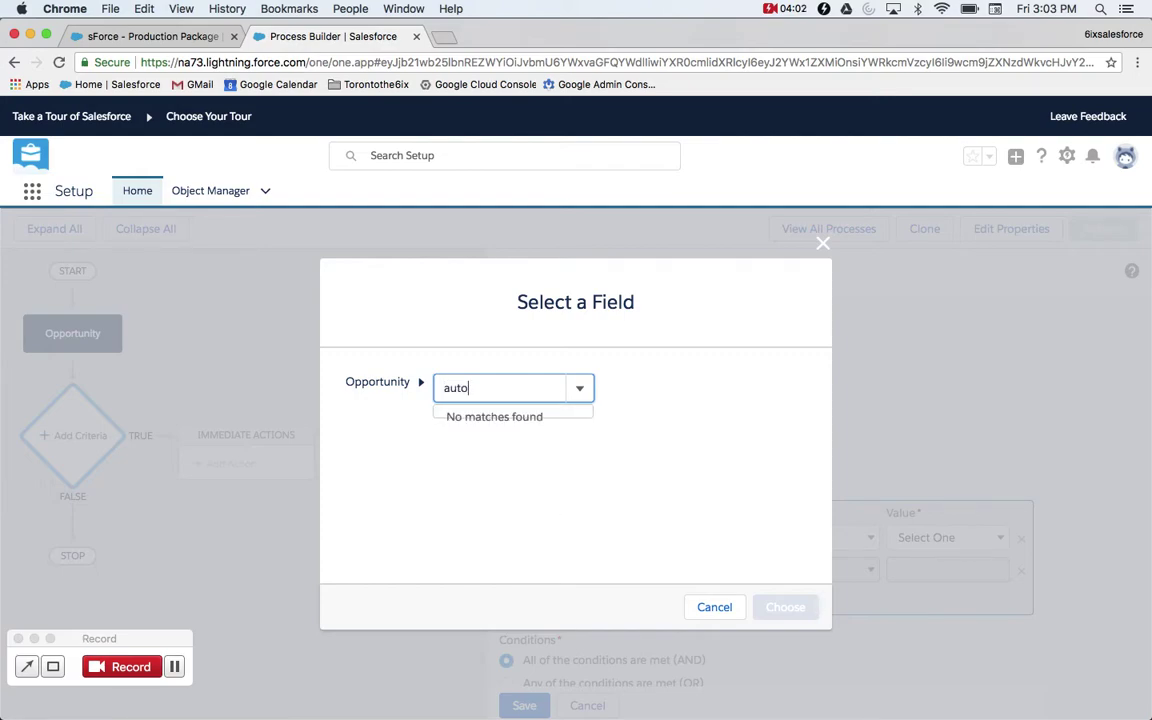
pyautogui.click(480, 416)
pyautogui.click(787, 607)
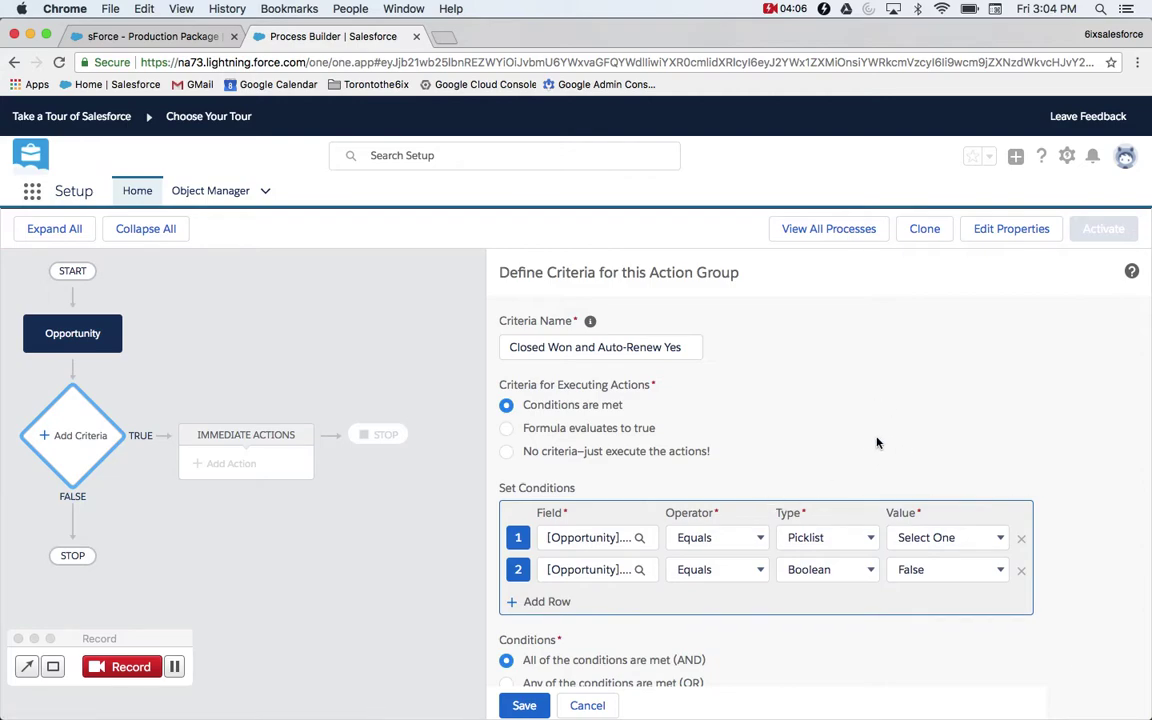
# Require Stage to equal Closed Won and Auto-Renew? to equal True.
pyautogui.scroll(-2, 877, 442)
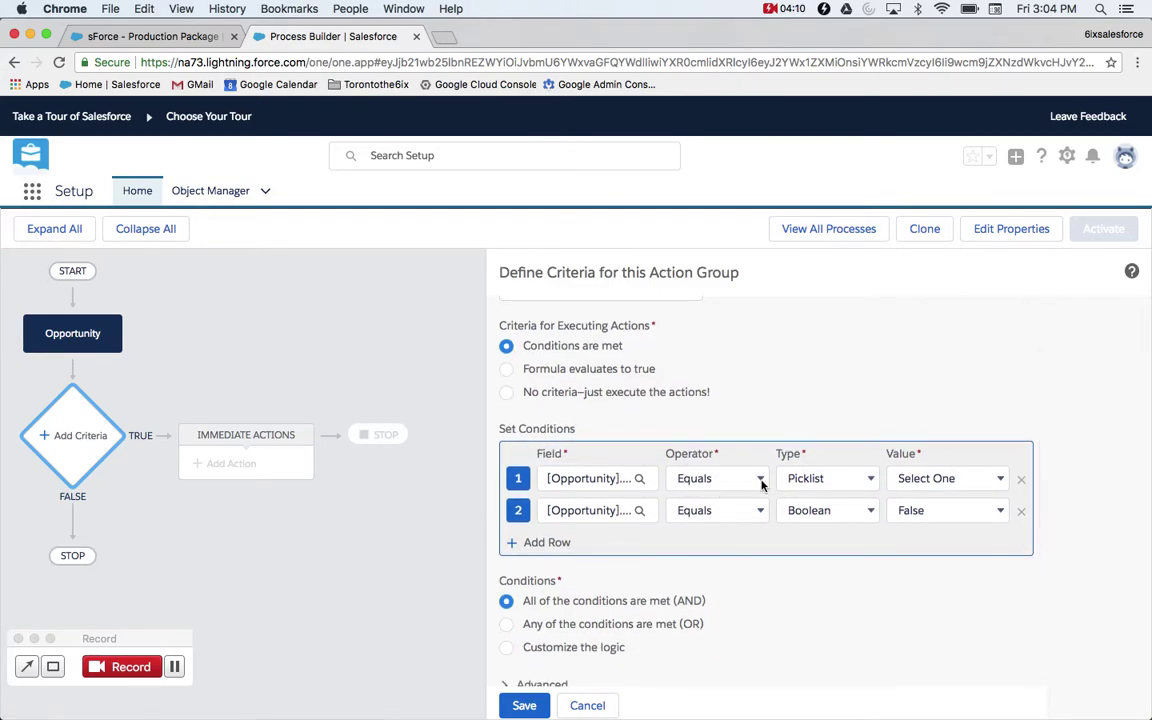
pyautogui.click(966, 484)
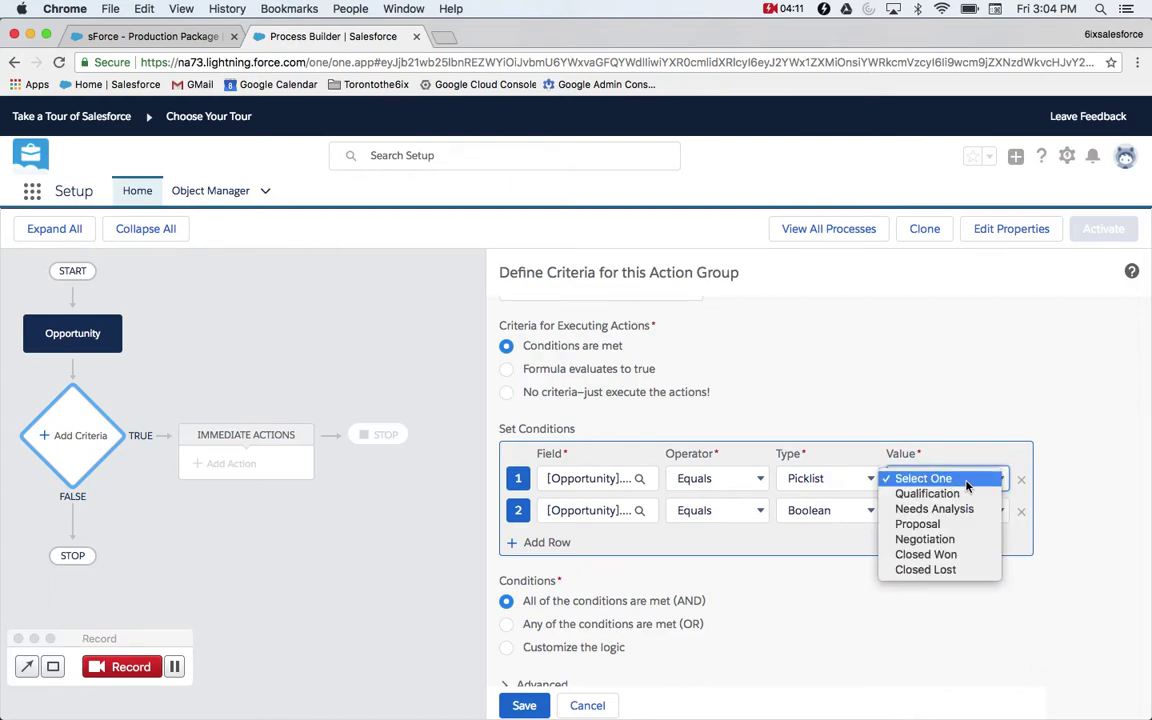
pyautogui.click(958, 553)
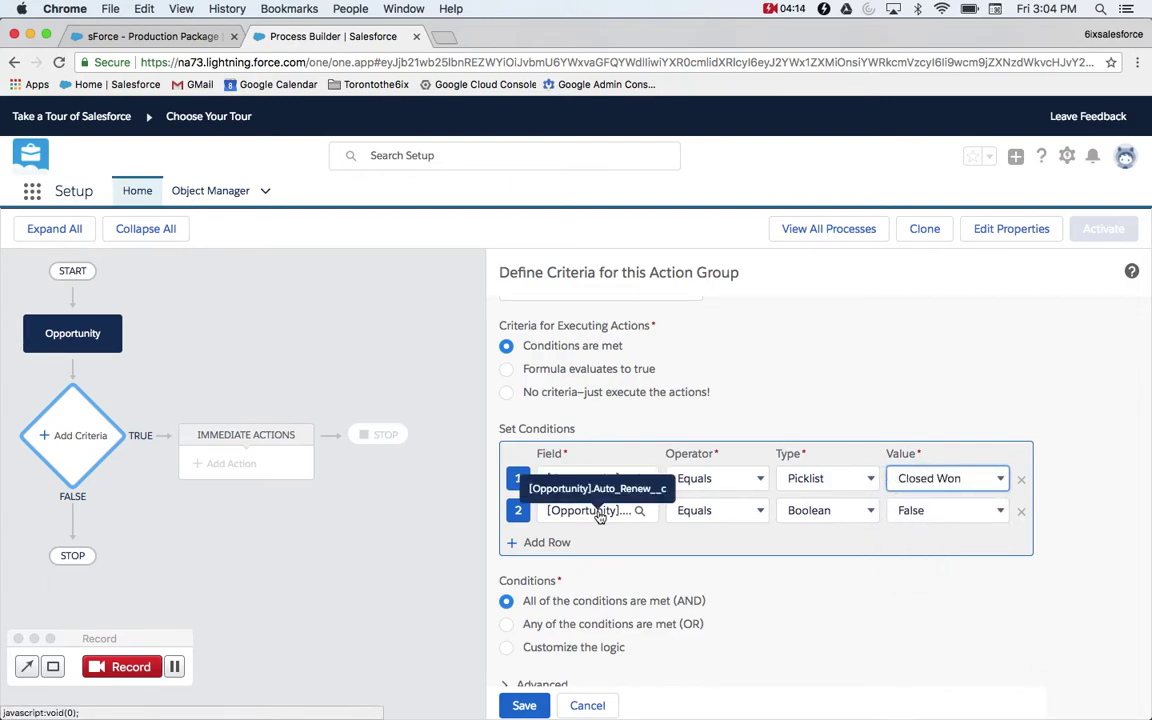
pyautogui.click(931, 518)
pyautogui.click(926, 498)
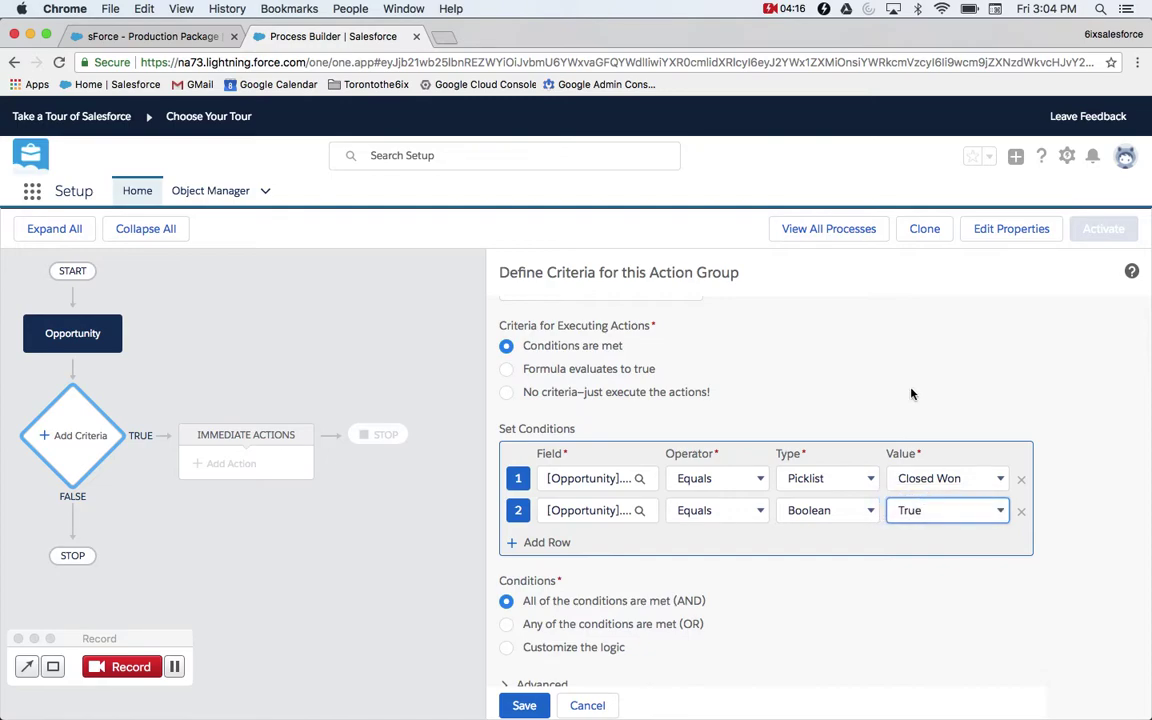
pyautogui.scroll(-1, 858, 652)
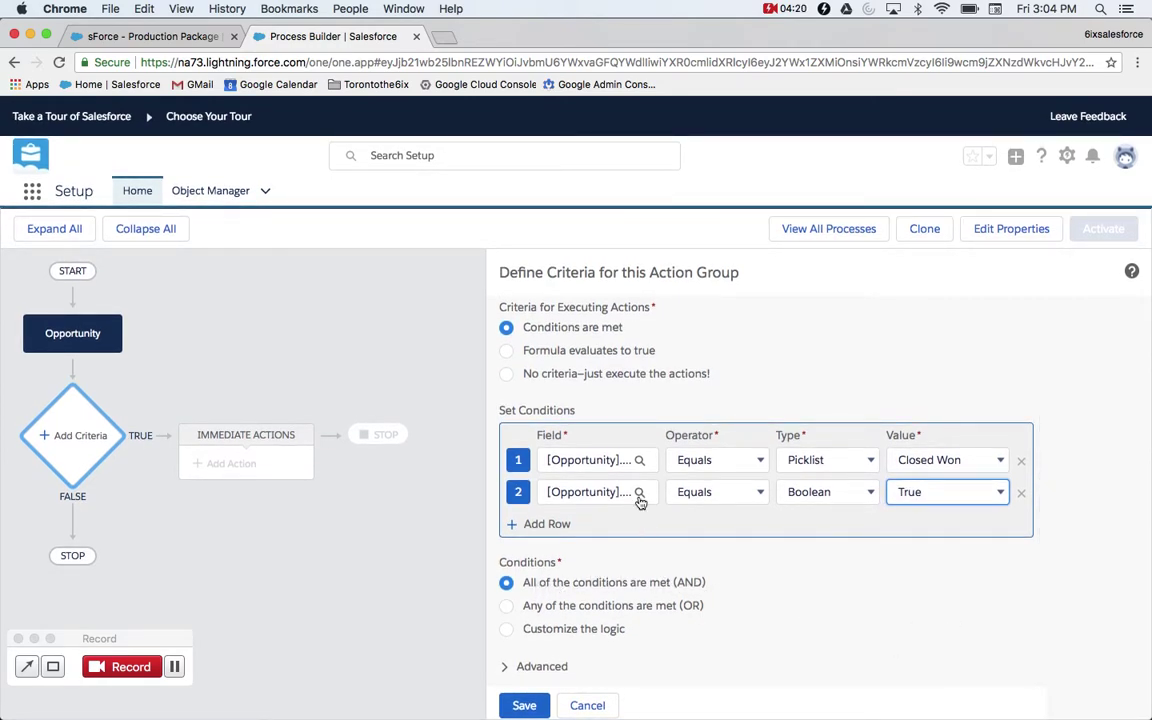
# Set the criteria to execute actions only on specified changes, and save them.
pyautogui.click(544, 667)
pyautogui.scroll(-2, 708, 587)
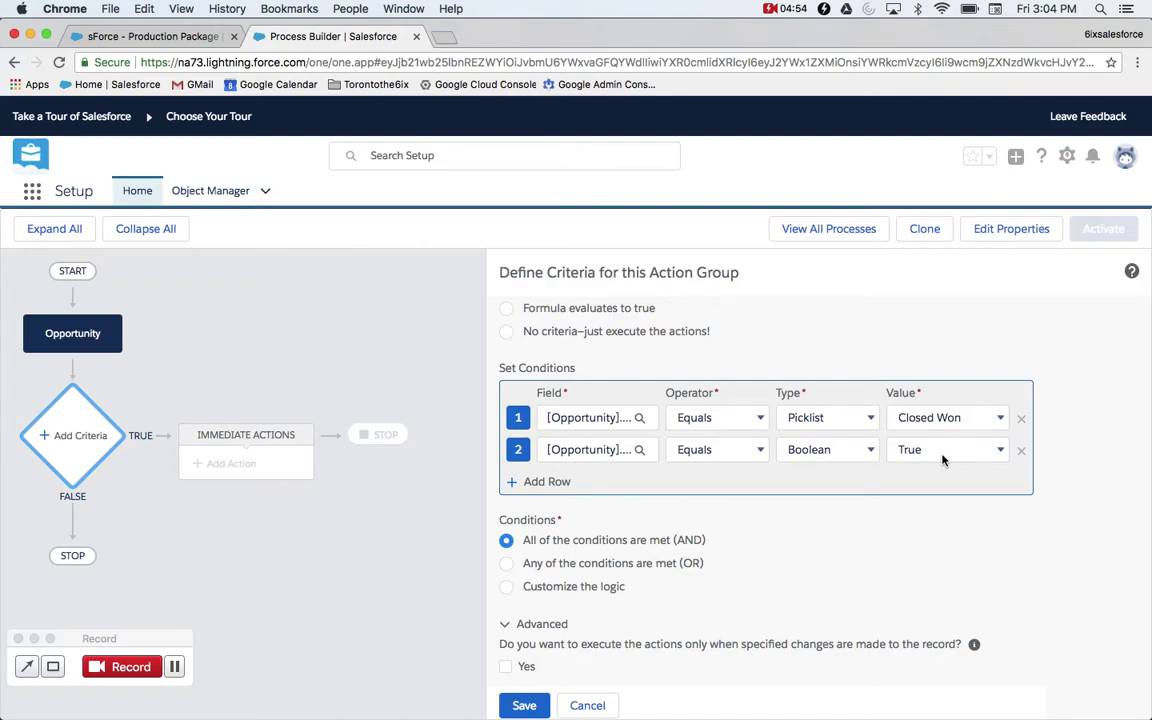
pyautogui.click(505, 666)
pyautogui.click(526, 706)
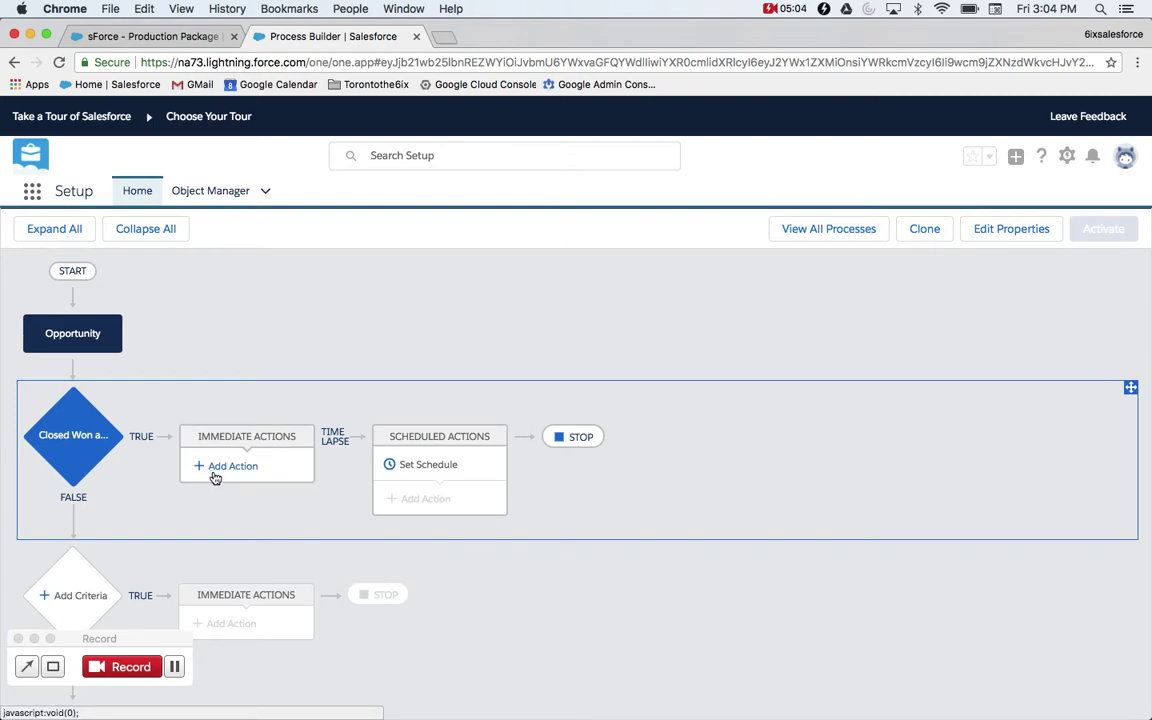
# Add a Create a Record action named 'Renewal Opportunity Creation' for an Opportunity record.
pyautogui.click(214, 476)
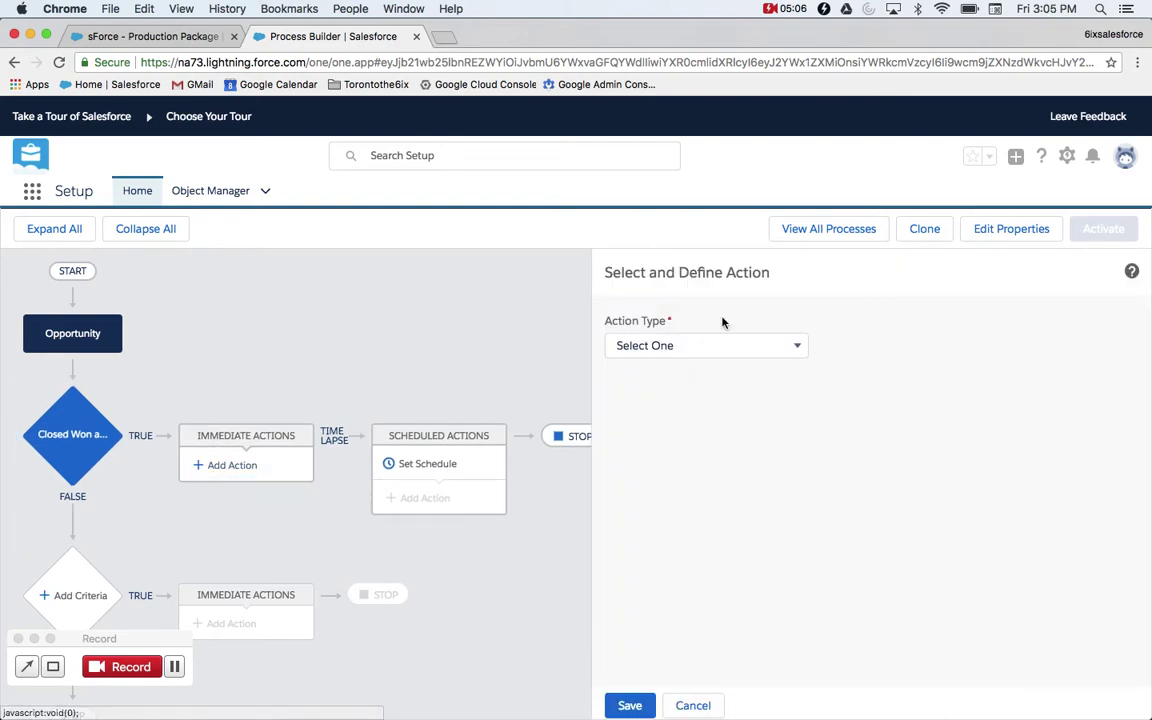
pyautogui.click(722, 346)
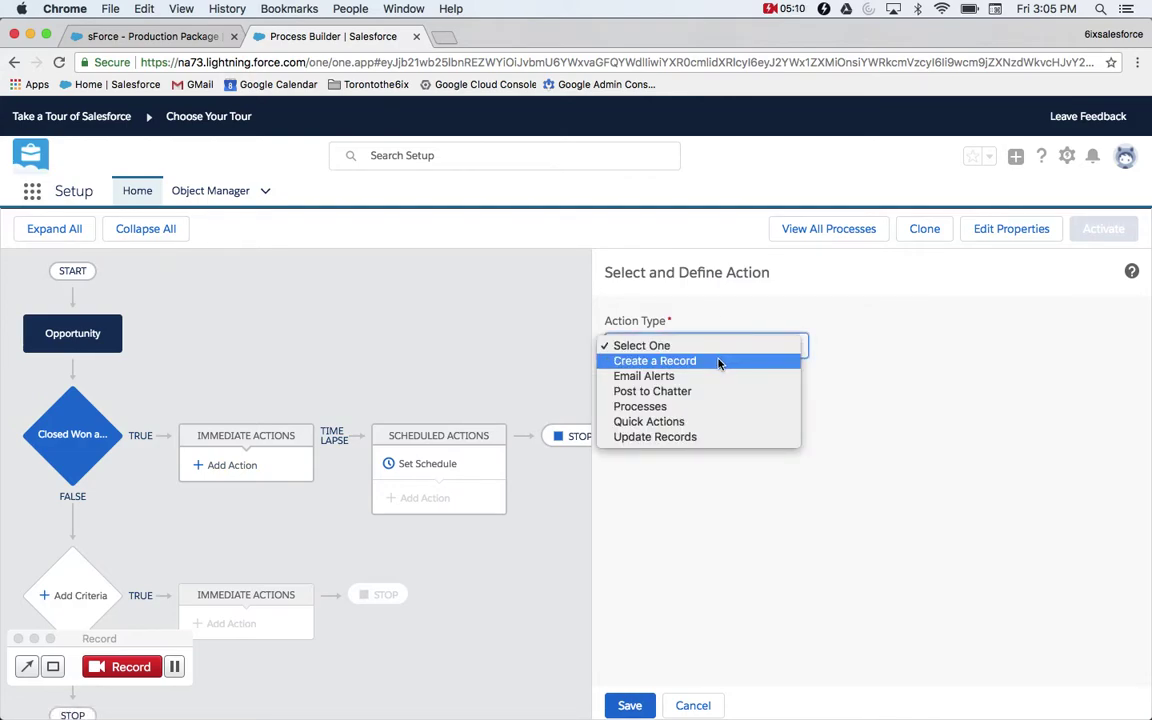
pyautogui.click(719, 362)
pyautogui.click(661, 411)
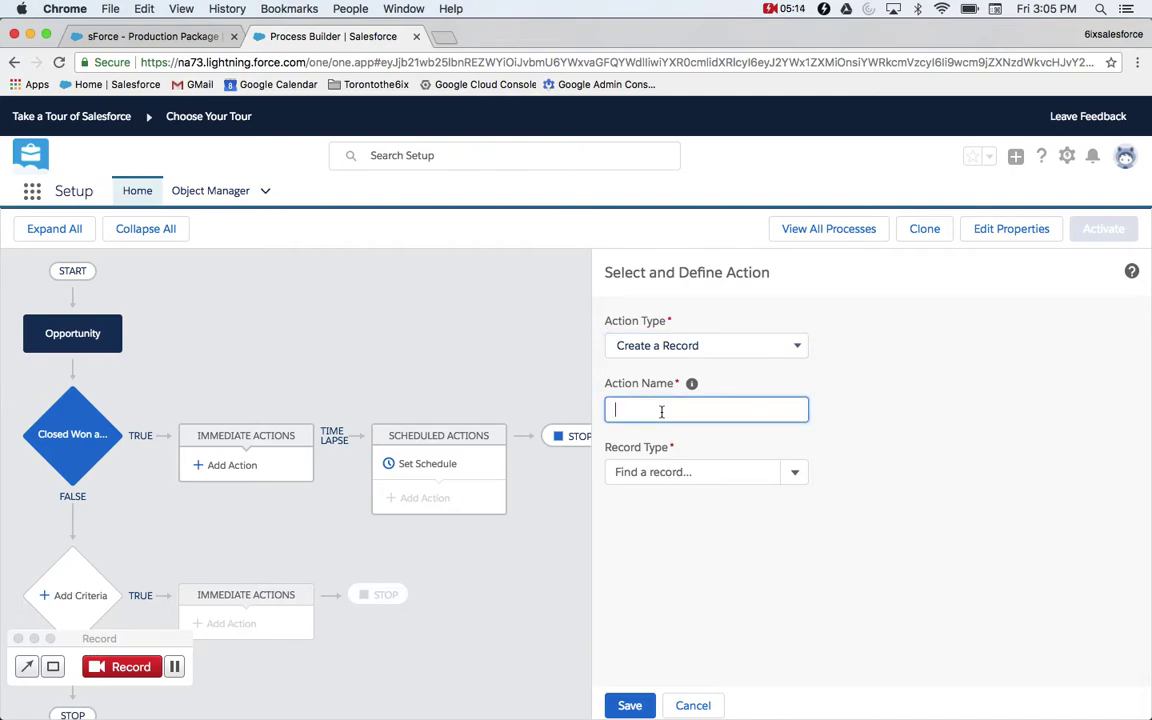
pyautogui.write('Renewal Opportunity Creation')
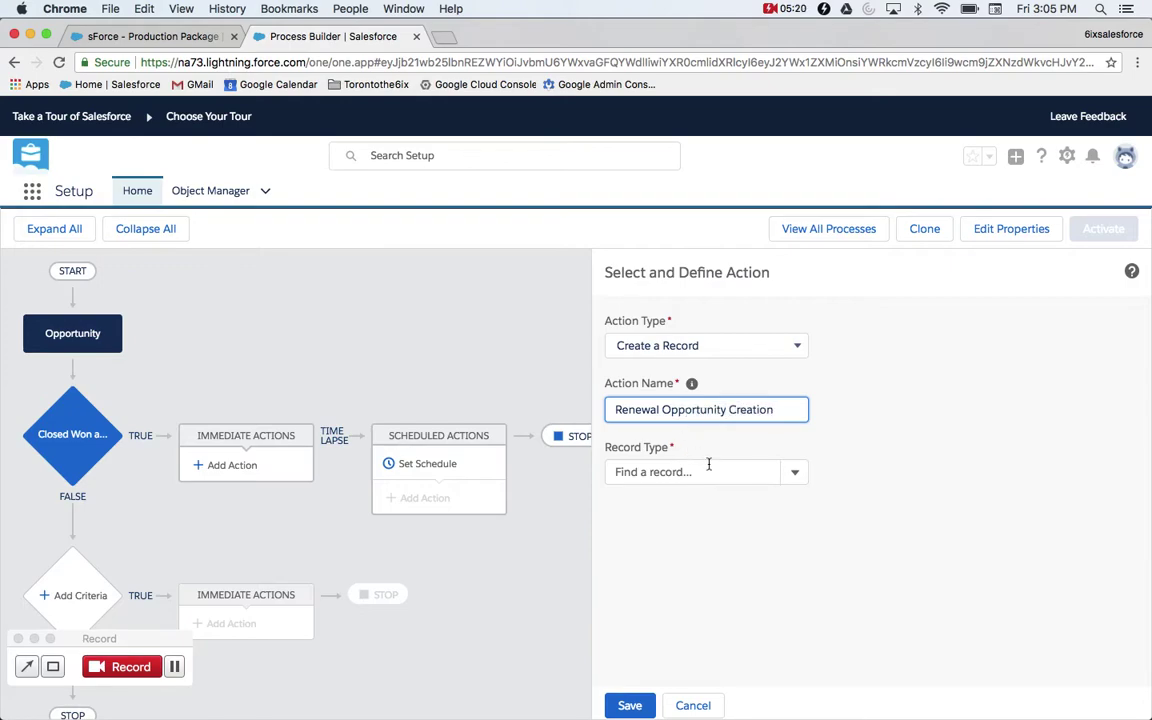
pyautogui.click(709, 466)
pyautogui.write('opp')
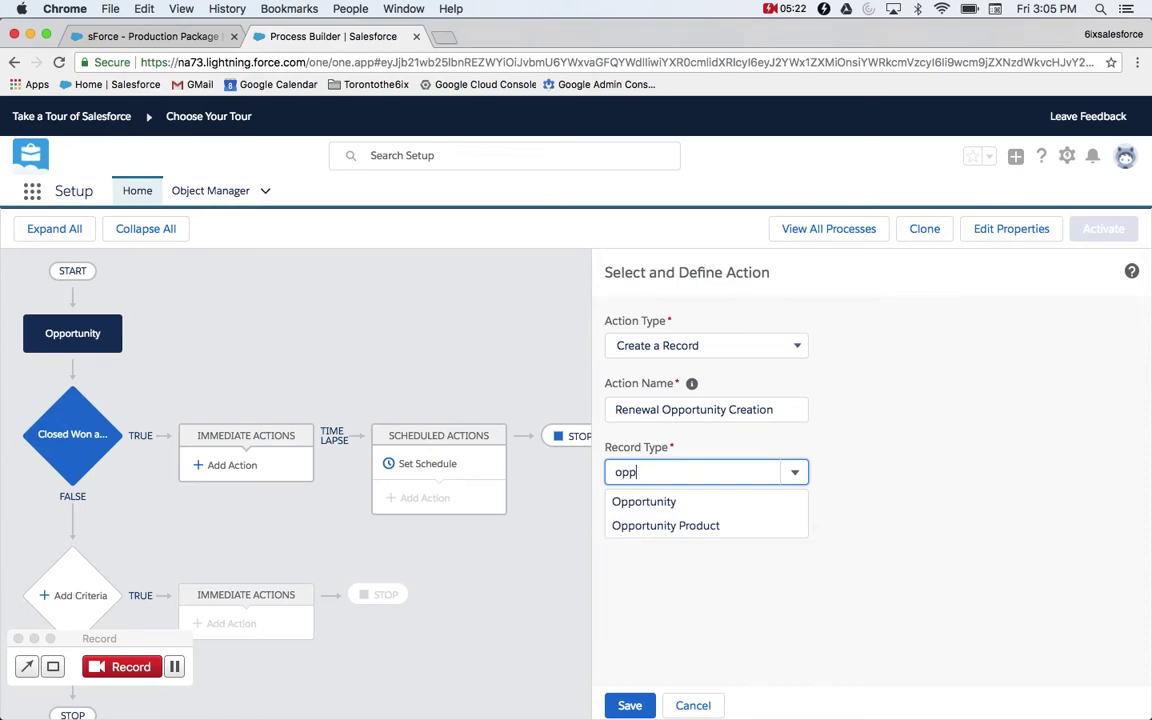
pyautogui.click(672, 502)
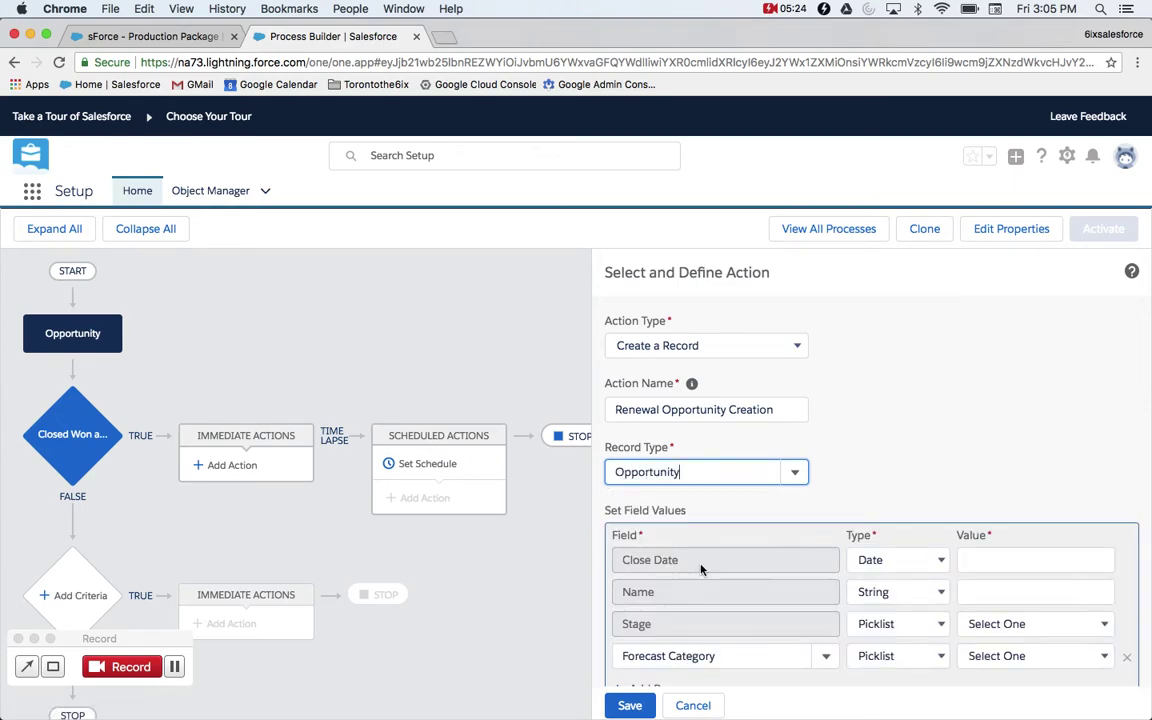
# Set up the Close Date field row to take a Formula value.
pyautogui.scroll(-2, 712, 567)
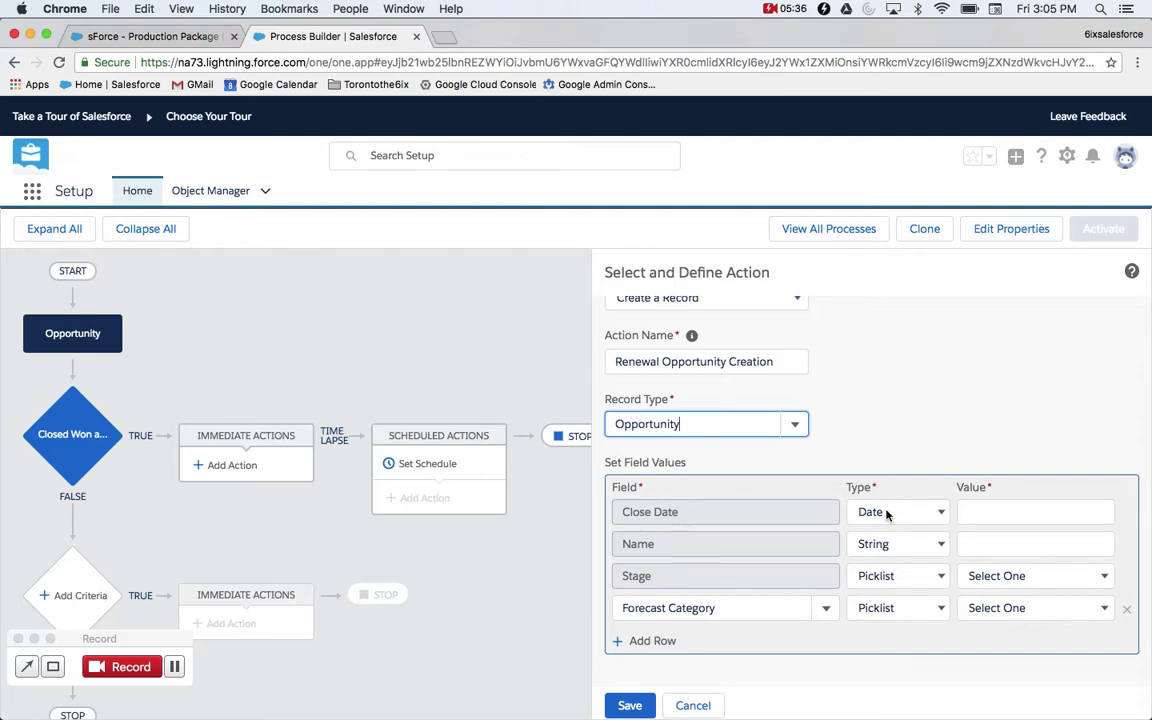
pyautogui.click(1001, 512)
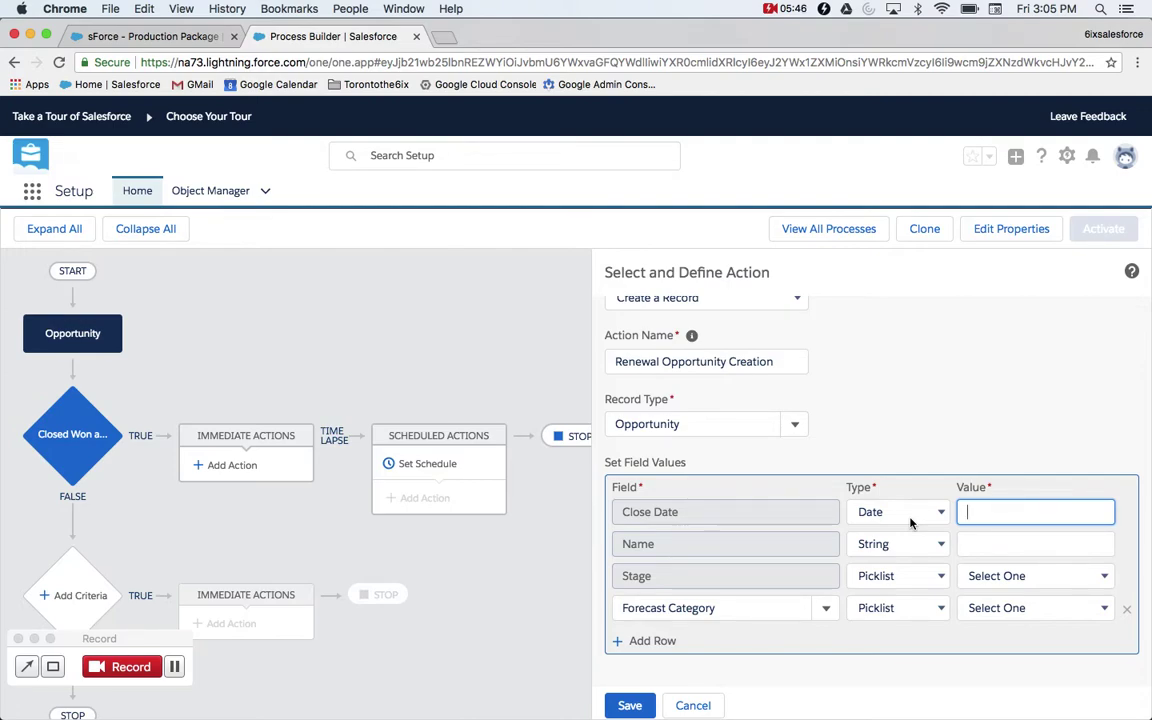
pyautogui.scroll(2, 910, 522)
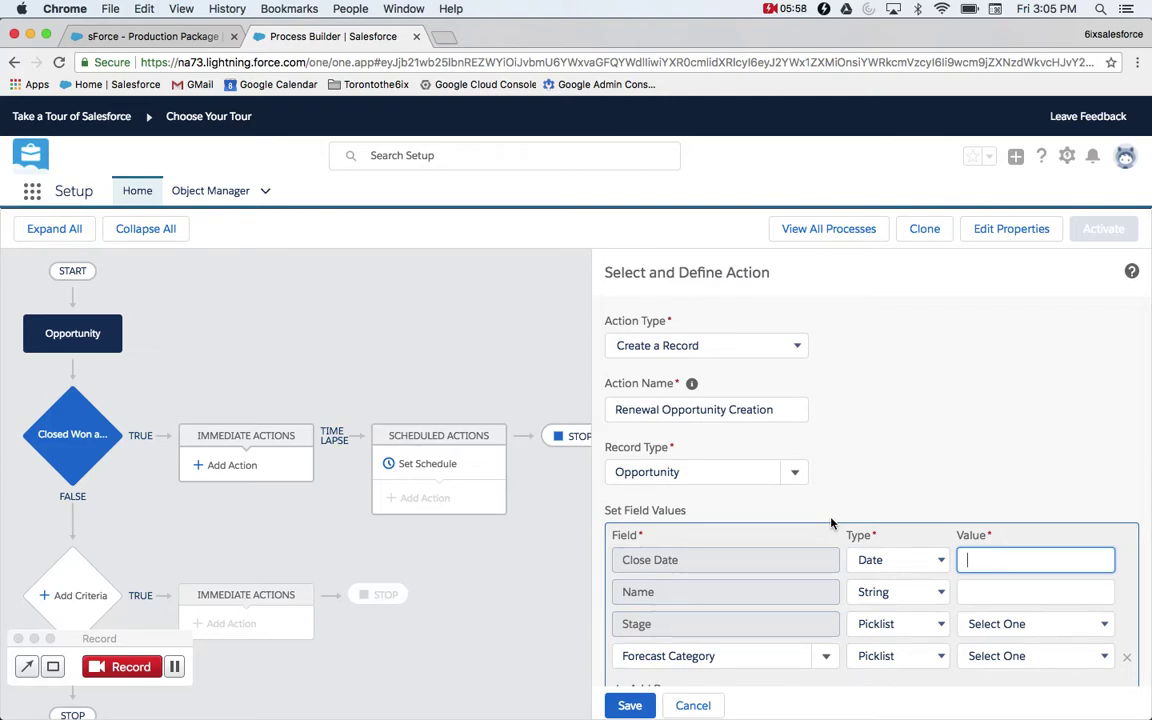
pyautogui.click(907, 561)
# Set Close Date to the formula [Opportunity].CloseDate + 365.
pyautogui.click(876, 590)
pyautogui.scroll(-2, 944, 468)
pyautogui.click(972, 511)
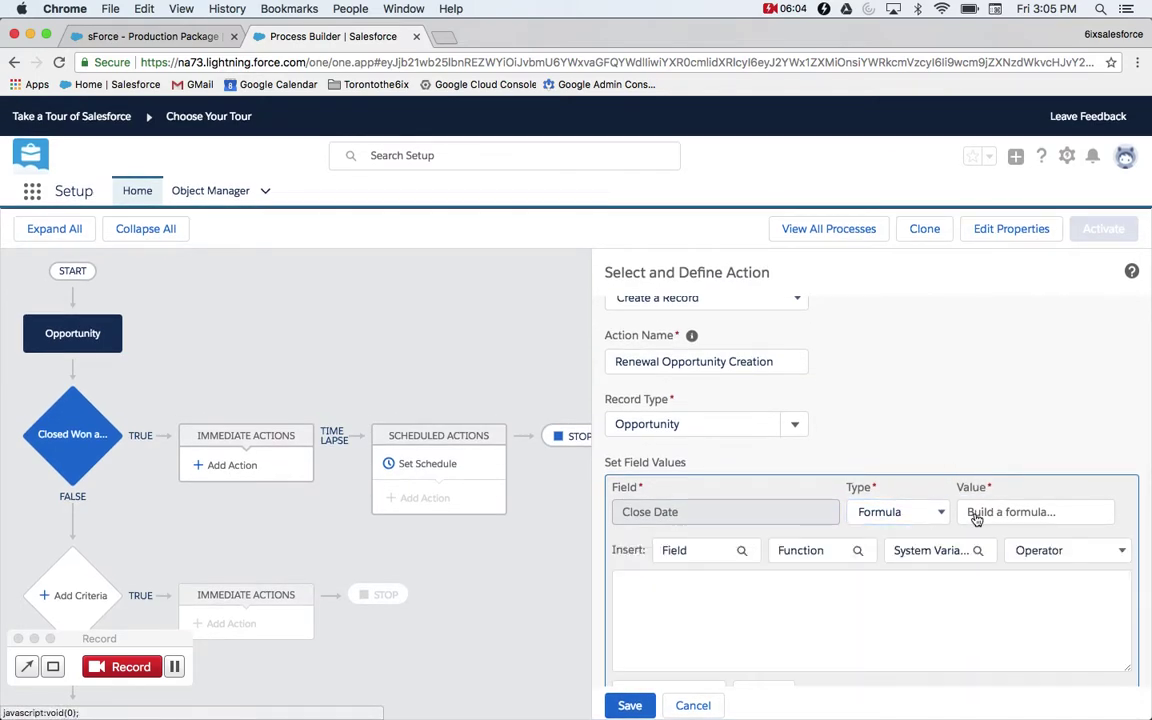
pyautogui.click(776, 612)
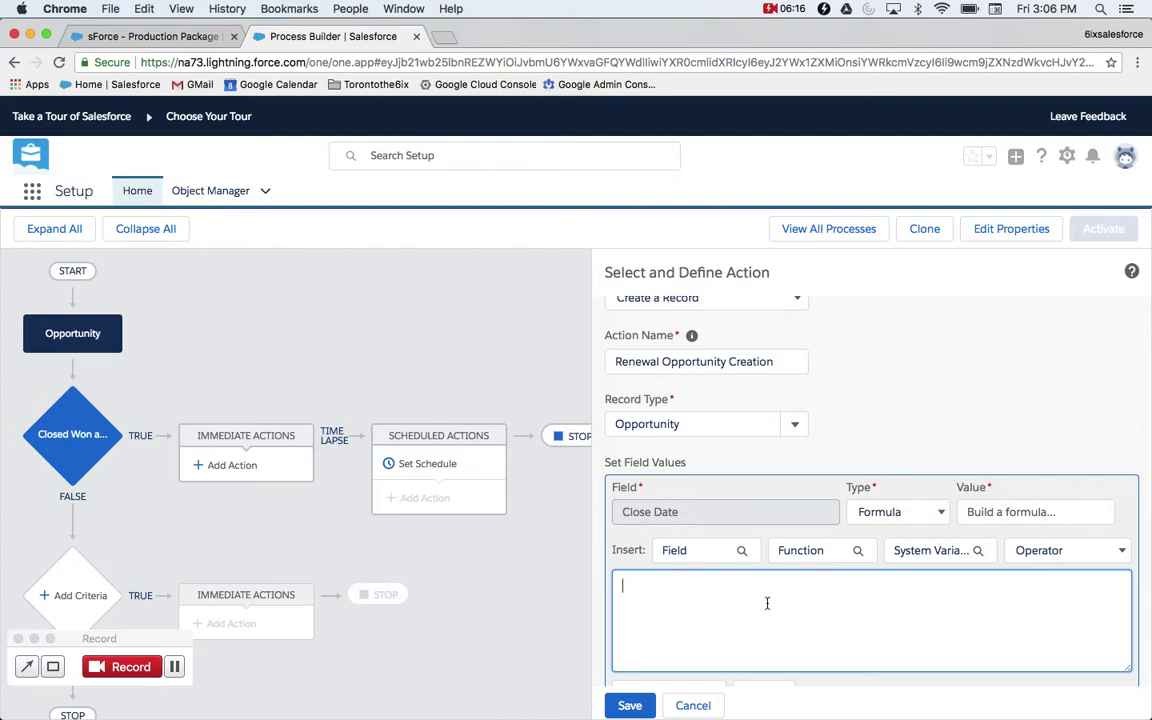
pyautogui.click(660, 550)
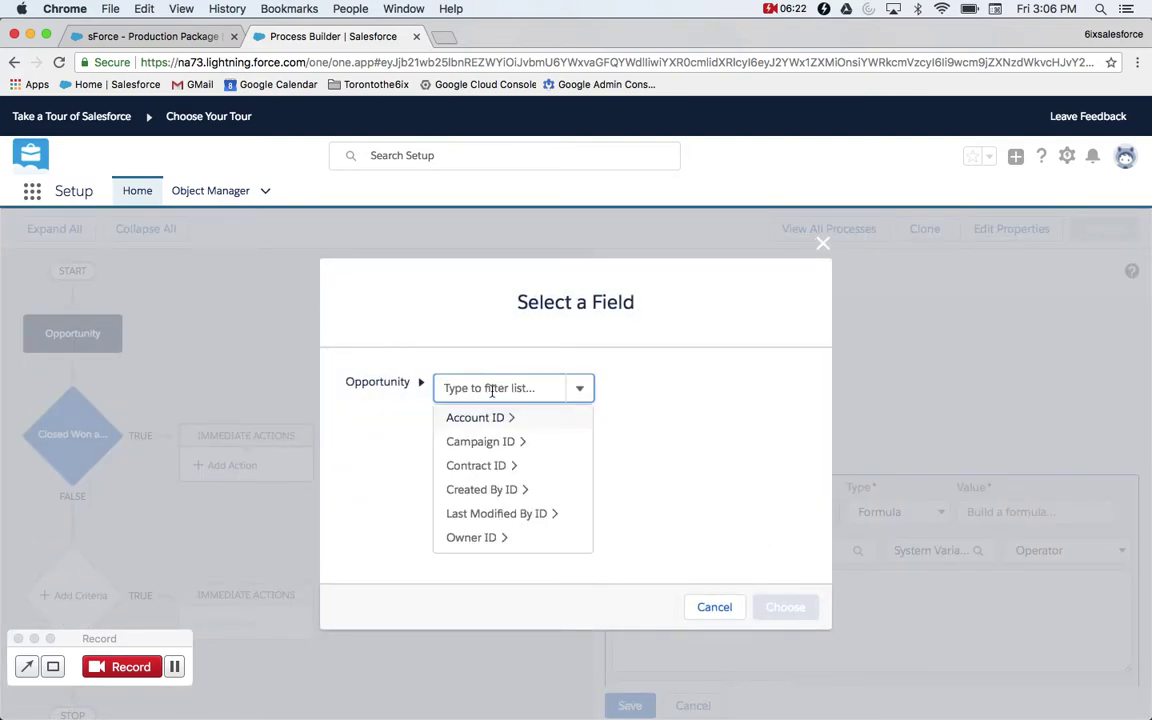
pyautogui.write('close')
pyautogui.click(478, 441)
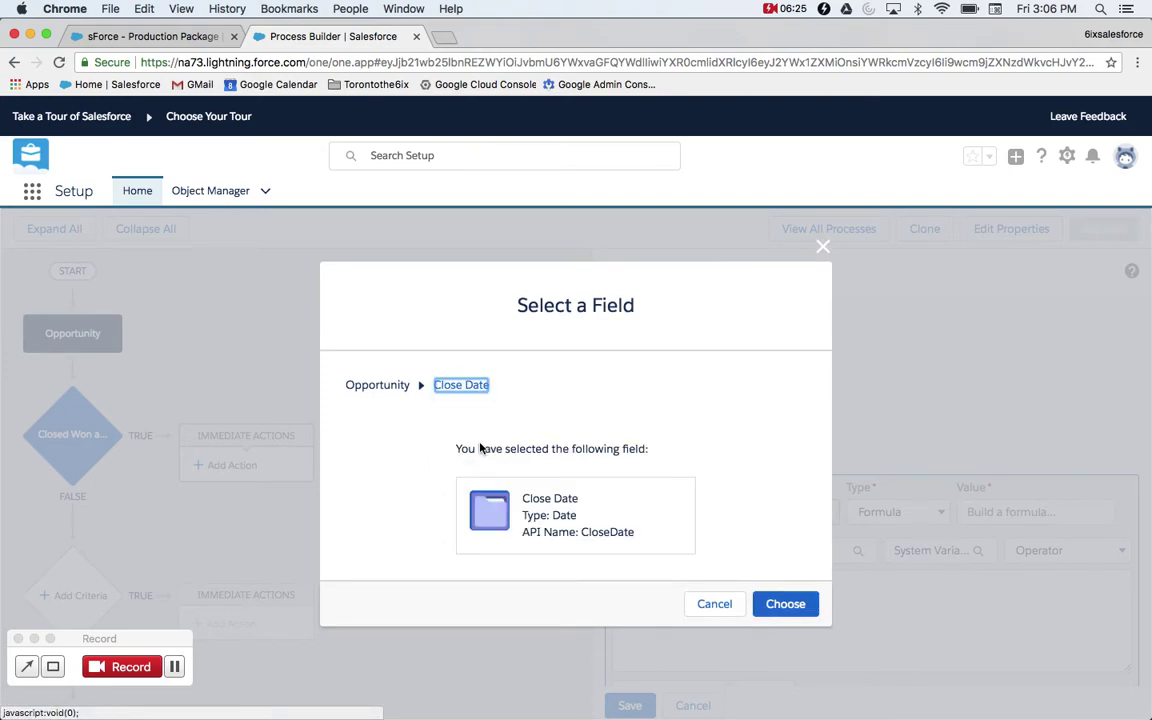
pyautogui.click(782, 606)
pyautogui.click(820, 596)
pyautogui.write('+ 365')
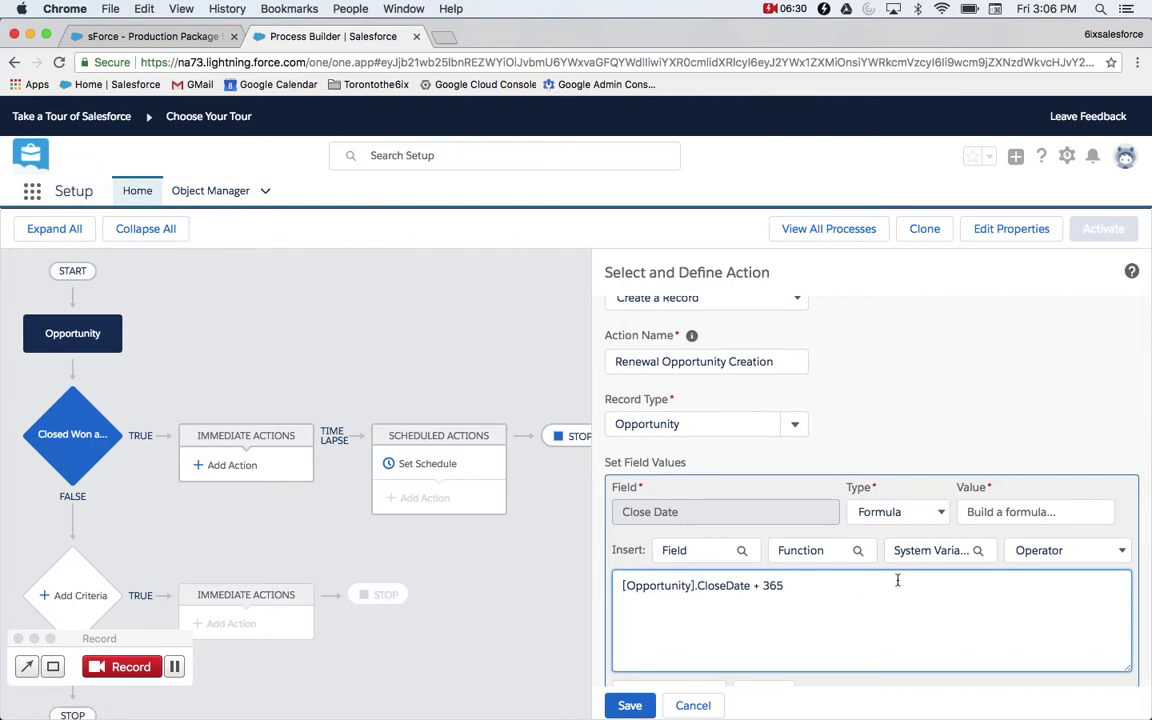
pyautogui.scroll(-2, 897, 580)
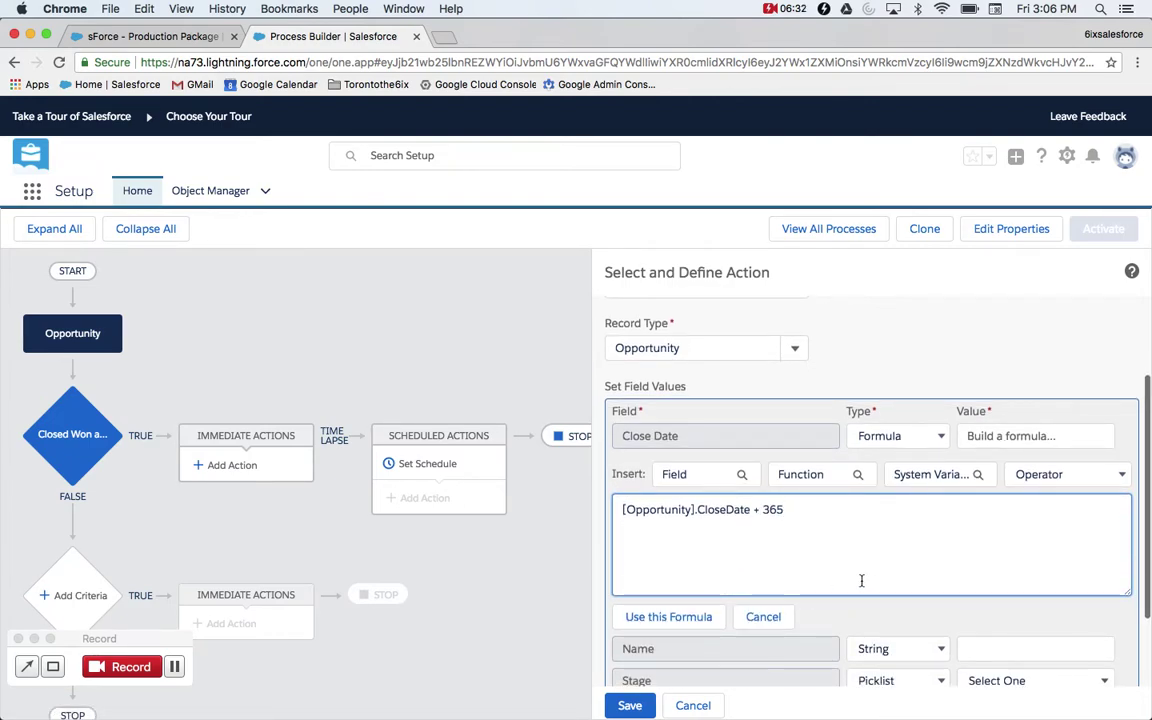
pyautogui.click(699, 620)
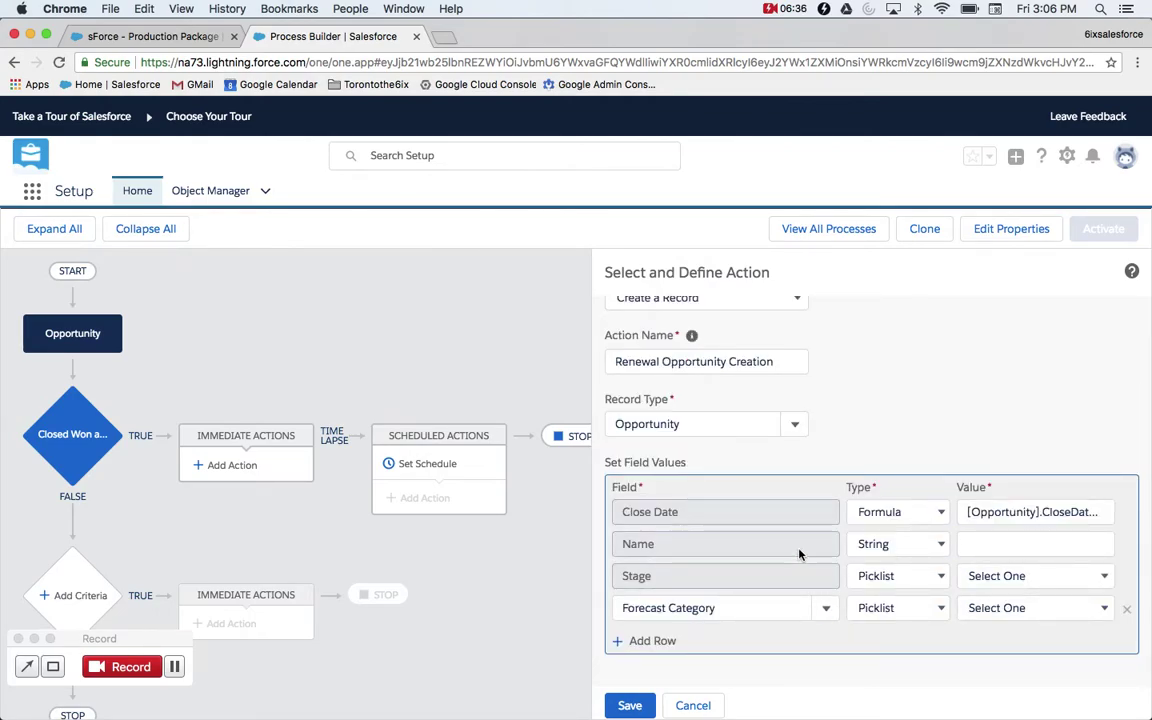
# Make Name a formula and insert the [Opportunity].Name field reference.
pyautogui.click(894, 549)
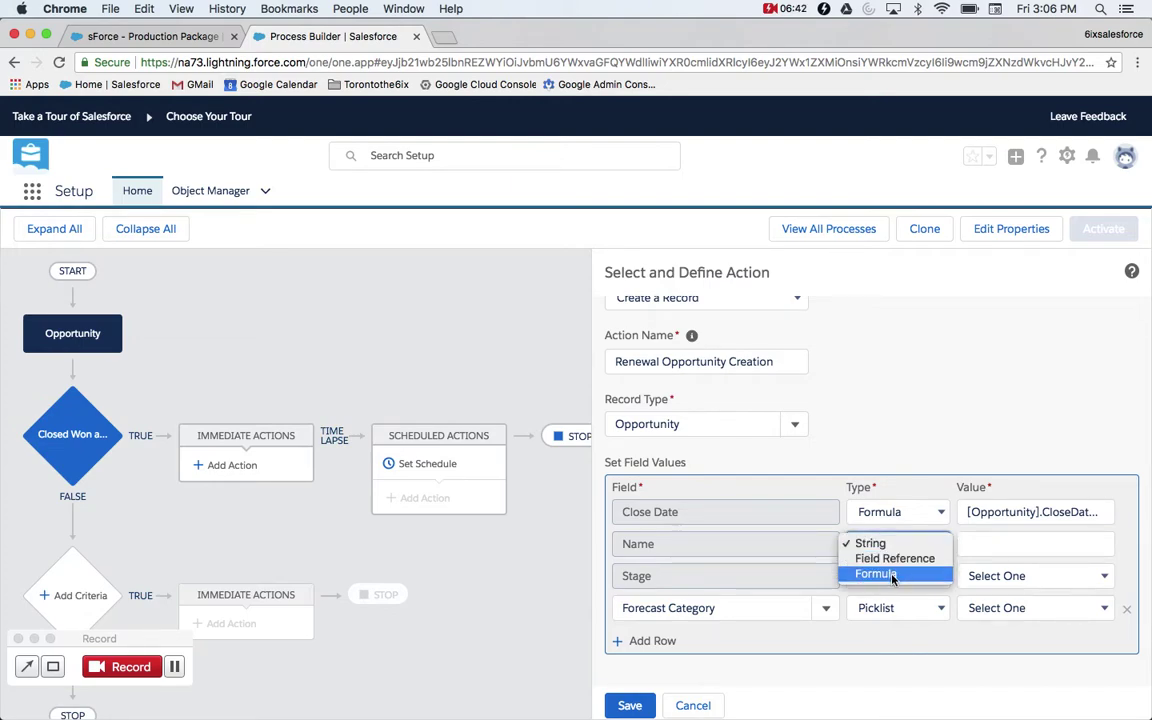
pyautogui.click(893, 575)
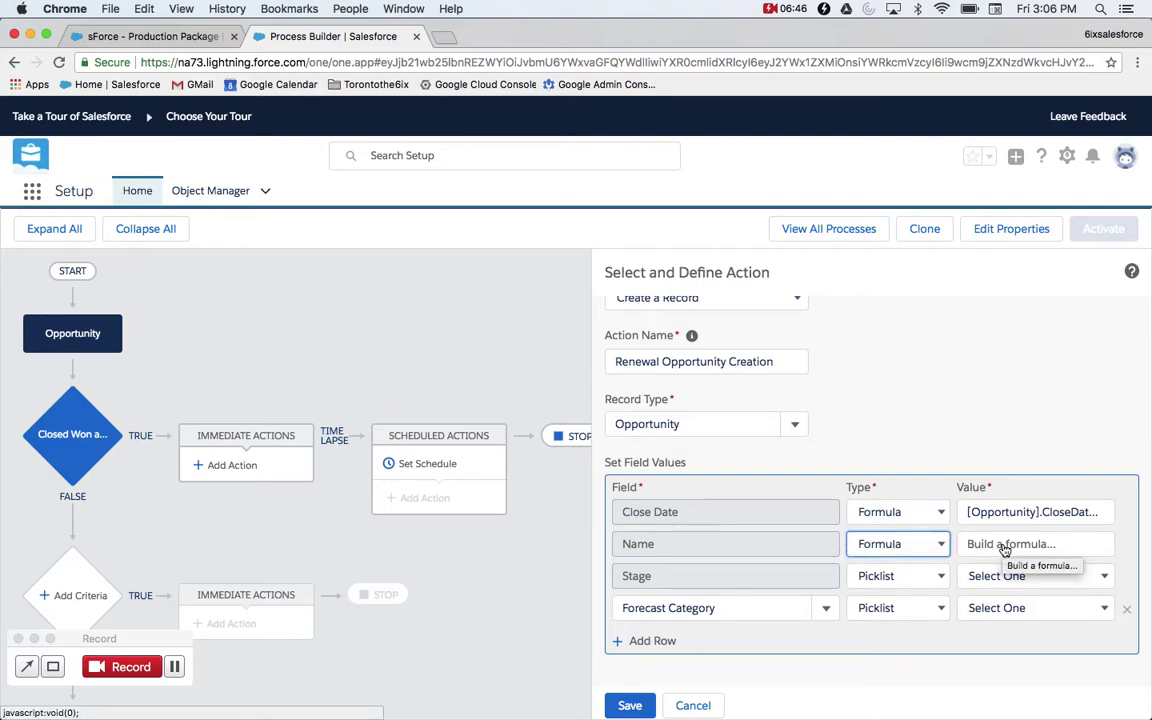
pyautogui.click(1004, 549)
pyautogui.click(766, 543)
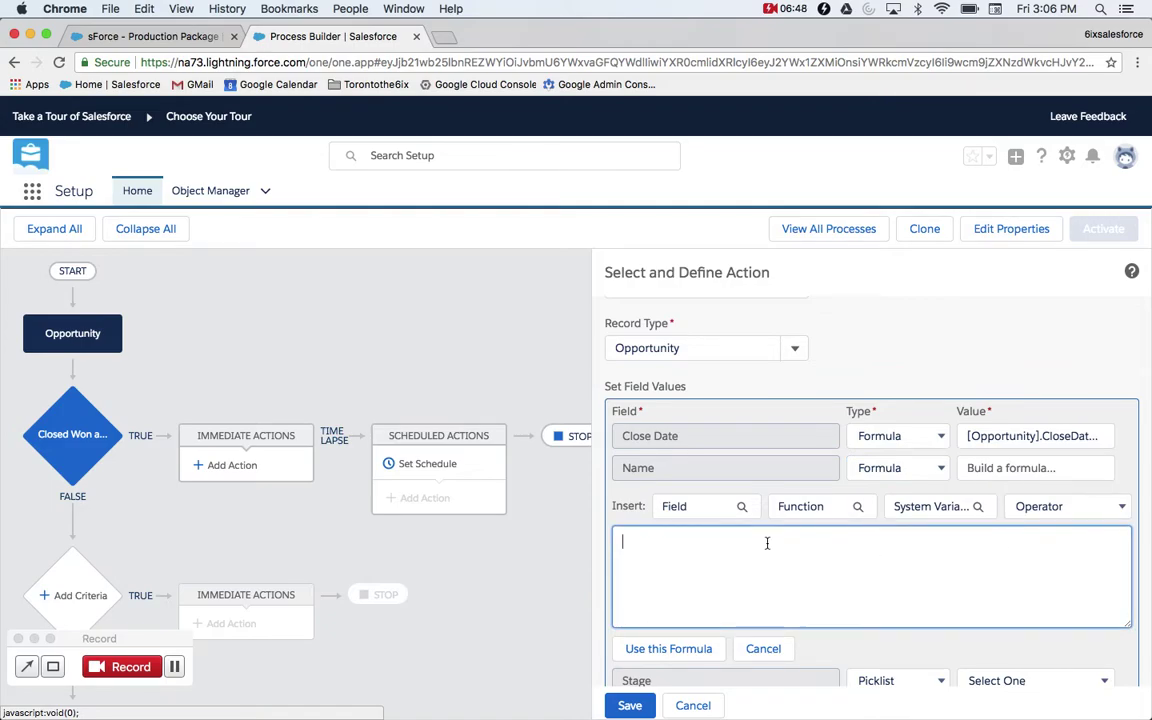
pyautogui.click(703, 510)
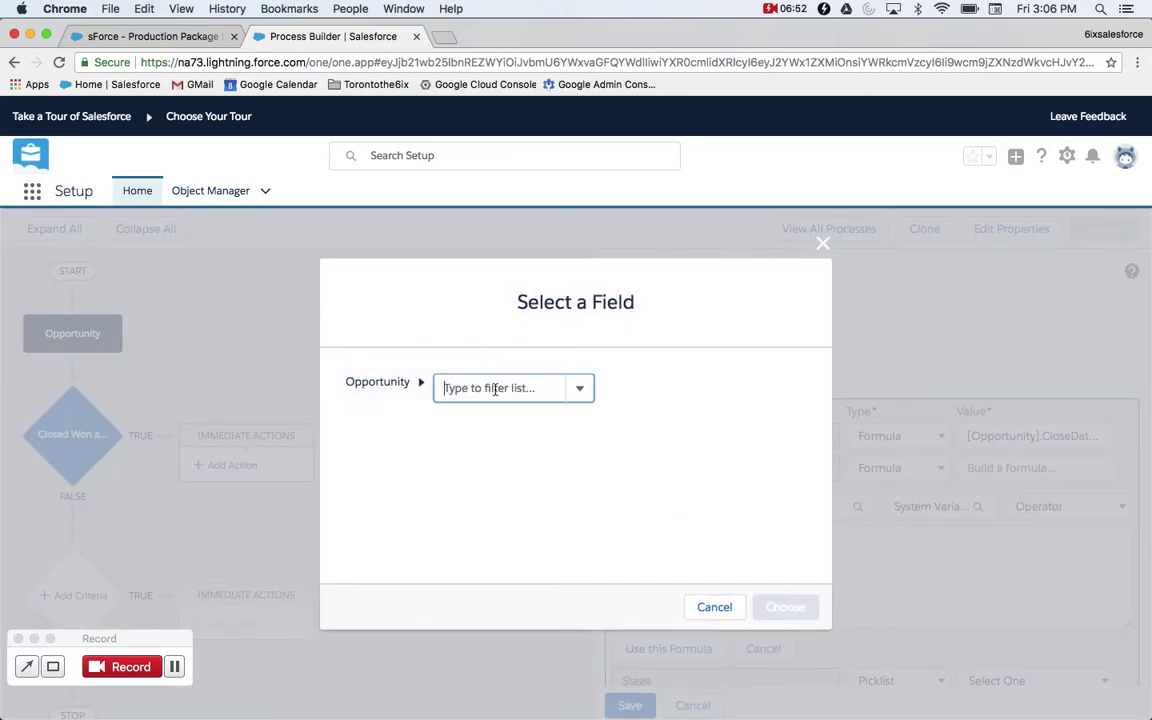
pyautogui.write('oppor')
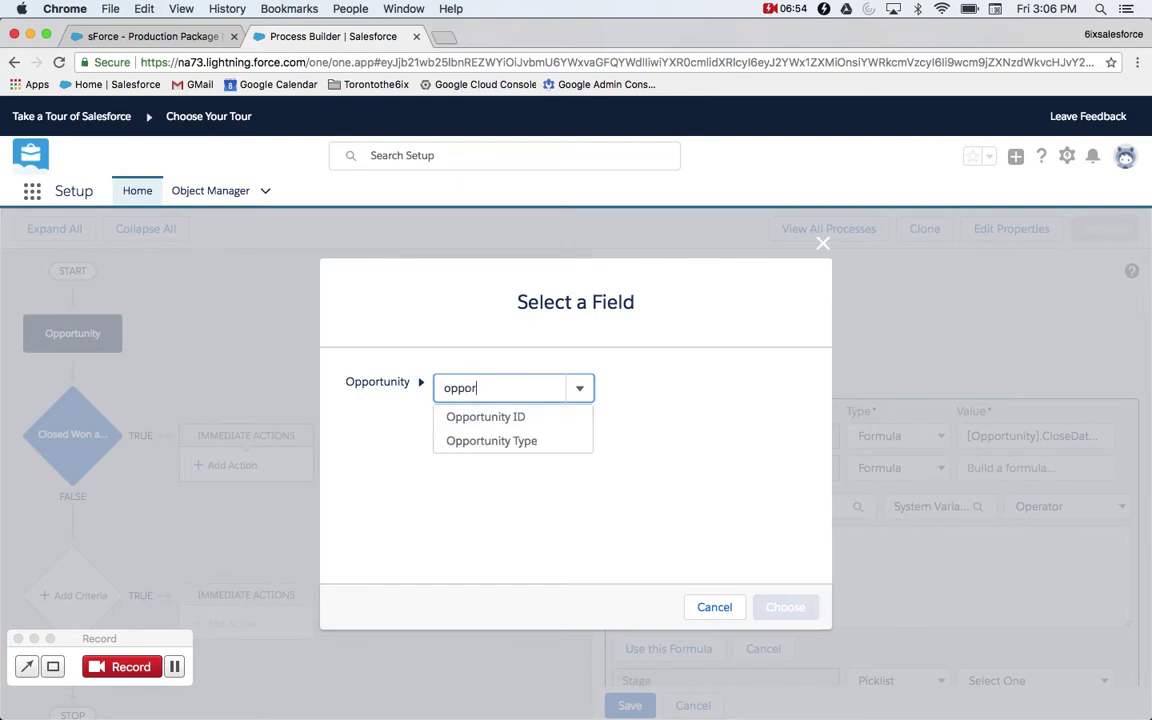
pyautogui.write('tunity')
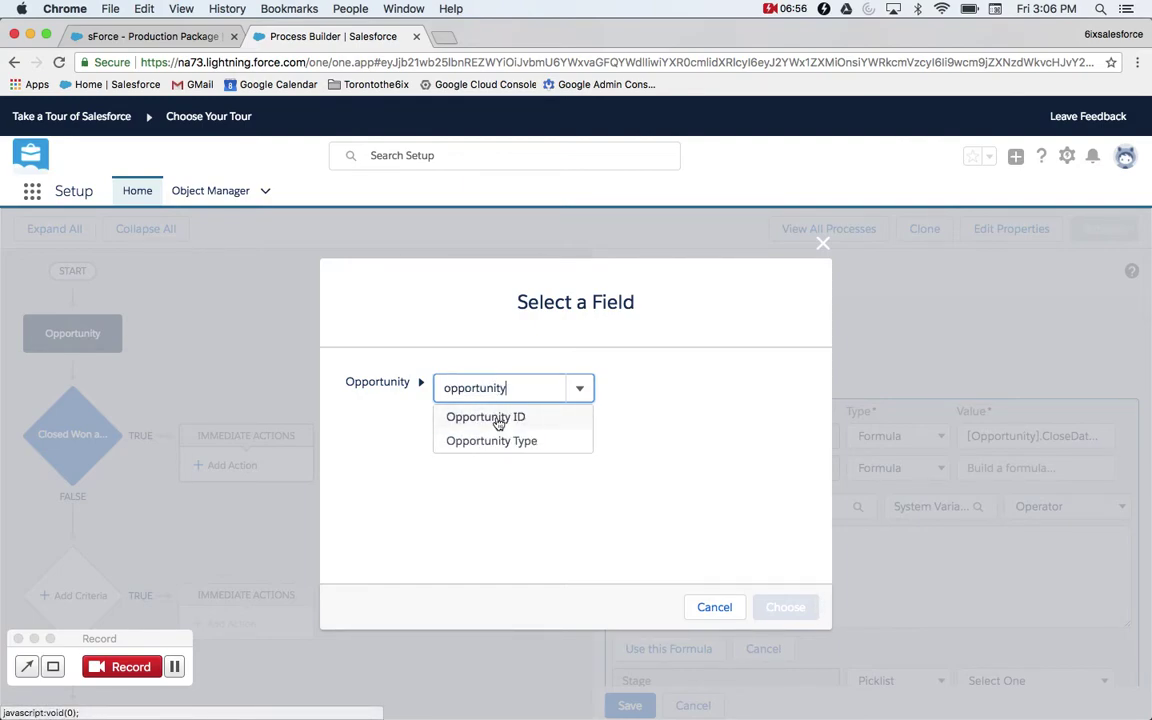
pyautogui.doubleClick(506, 391)
pyautogui.write('name')
pyautogui.click(488, 414)
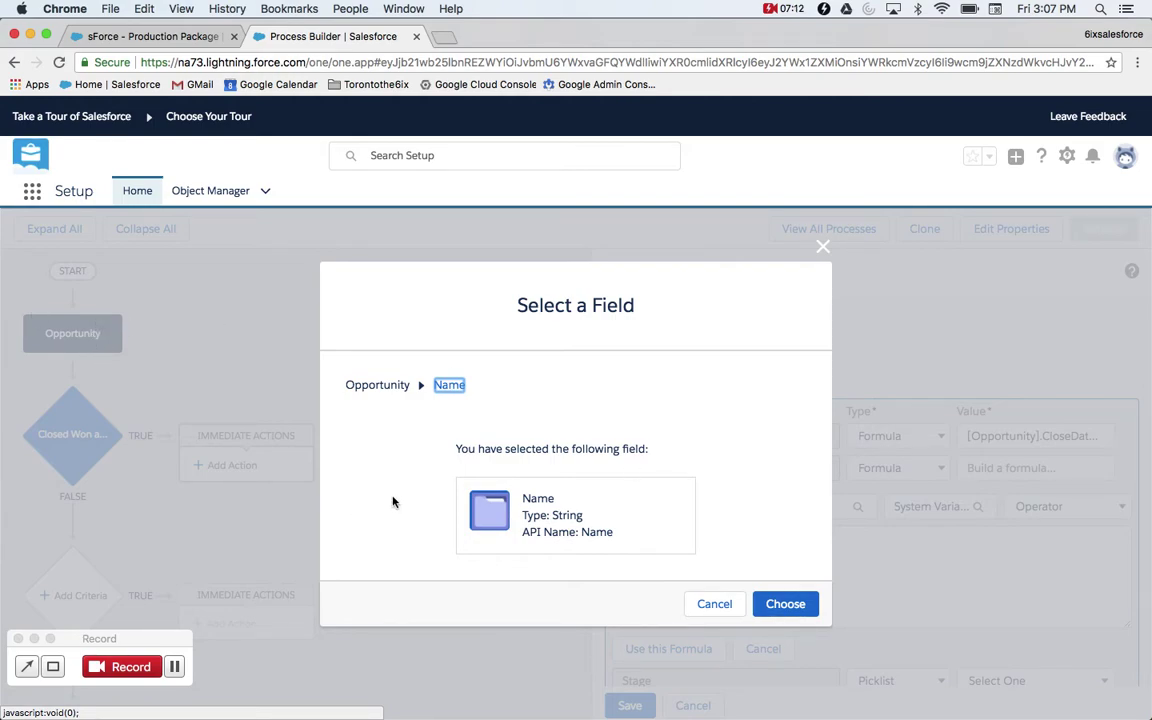
pyautogui.click(785, 604)
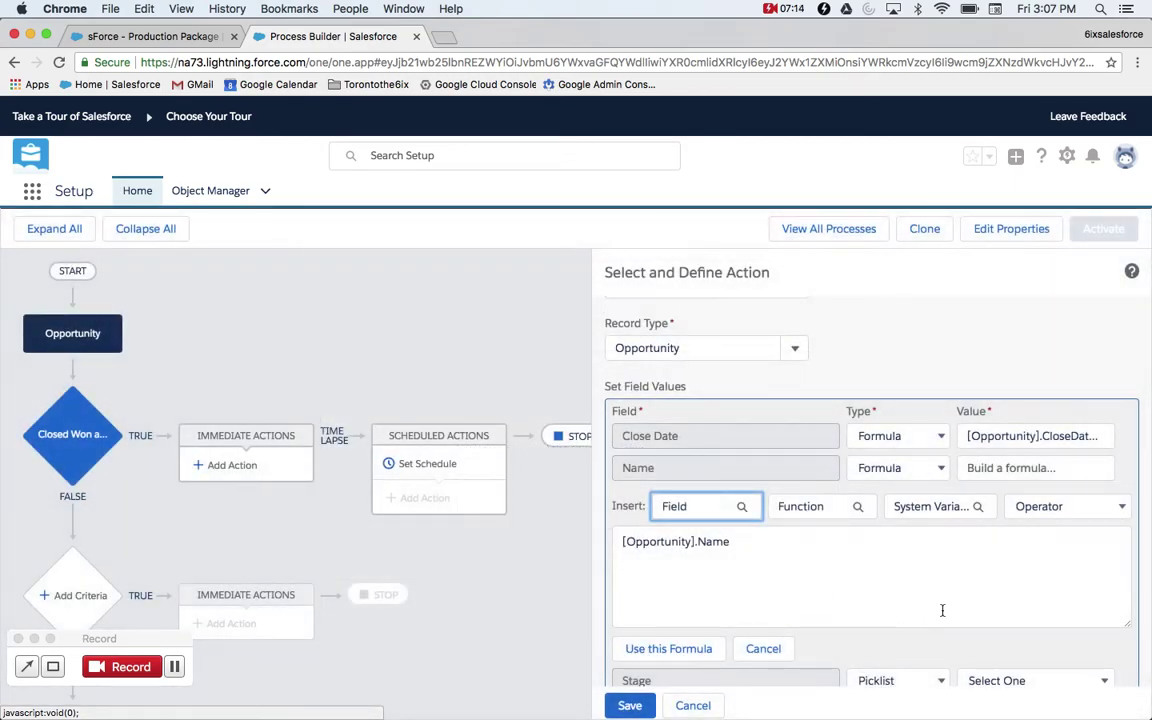
# Append & " - Renewal" to the Name formula and apply it.
pyautogui.click(769, 546)
pyautogui.write('&')
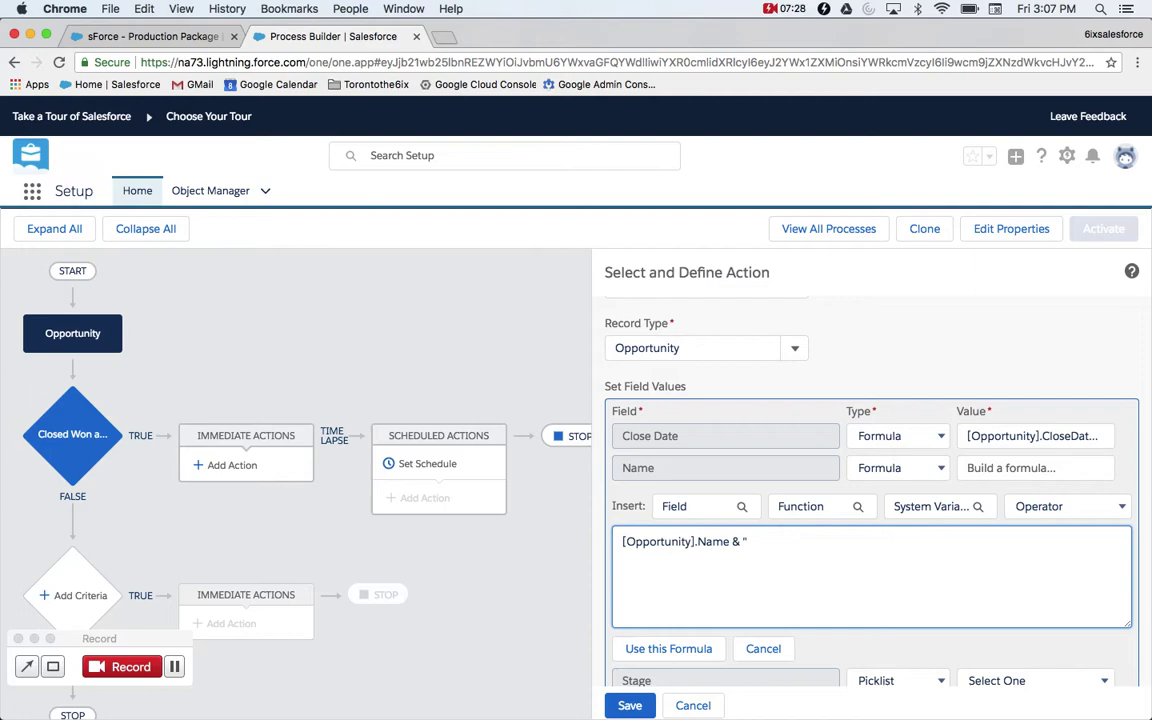
pyautogui.write('- Renewal"')
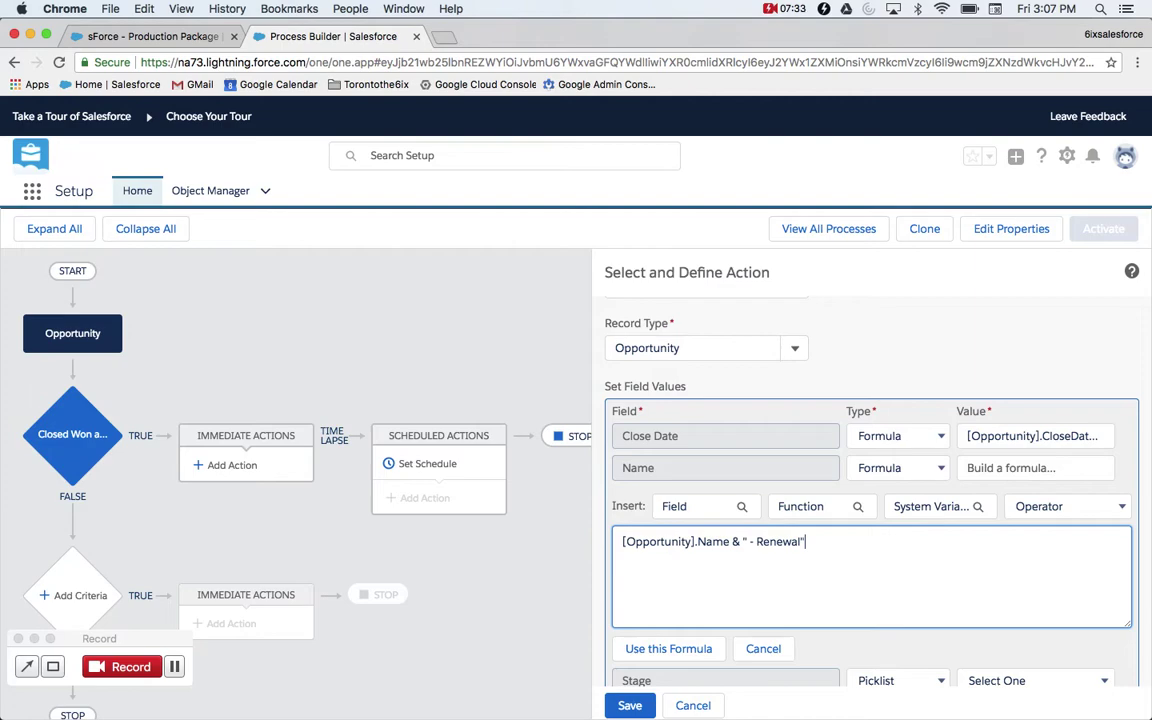
pyautogui.click(668, 649)
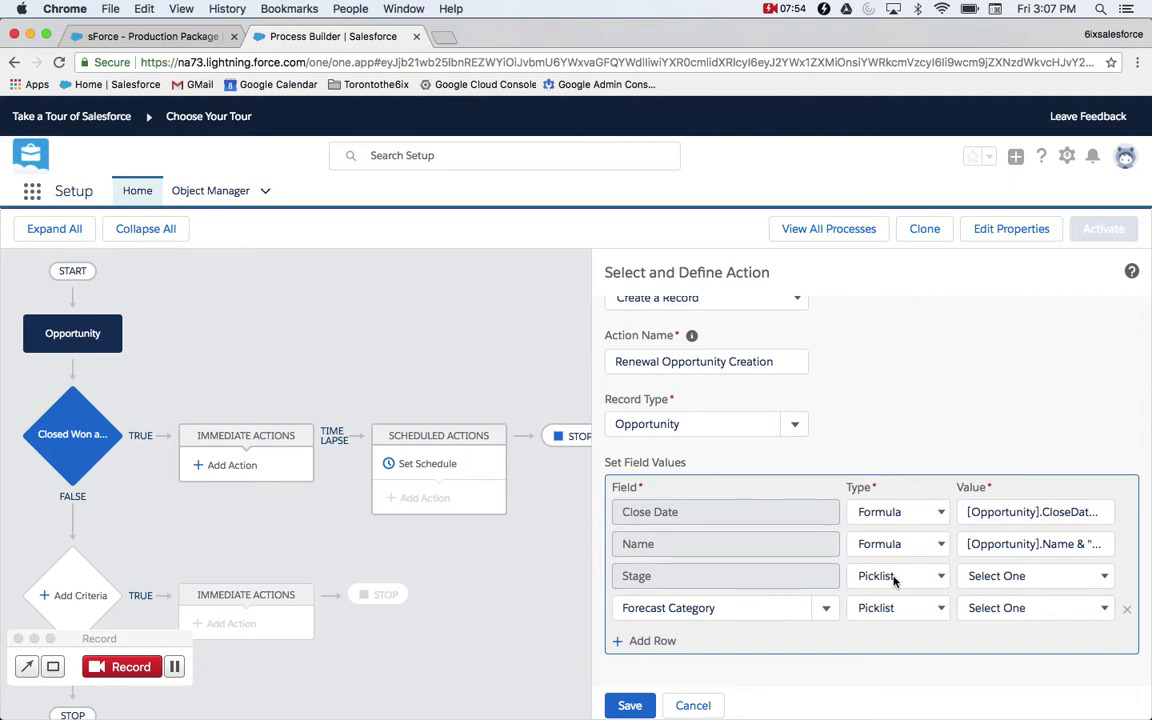
# Set Stage to Qualification and delete the Forecast Category row.
pyautogui.click(992, 575)
pyautogui.click(1000, 590)
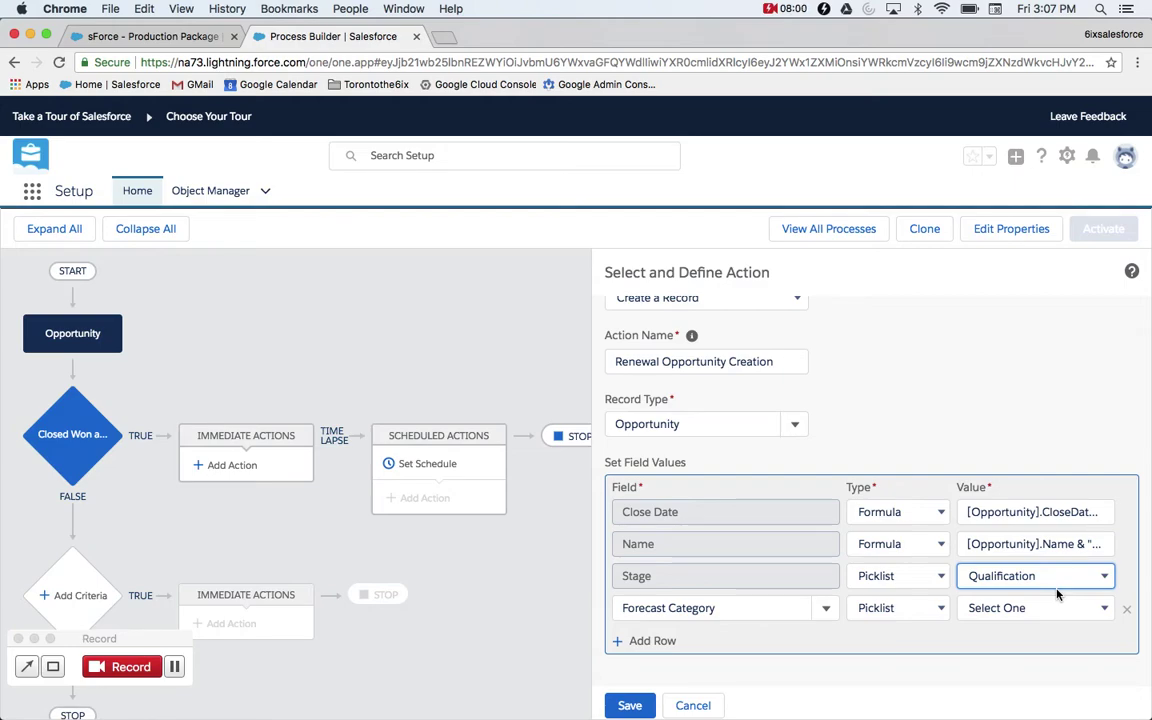
pyautogui.click(1129, 614)
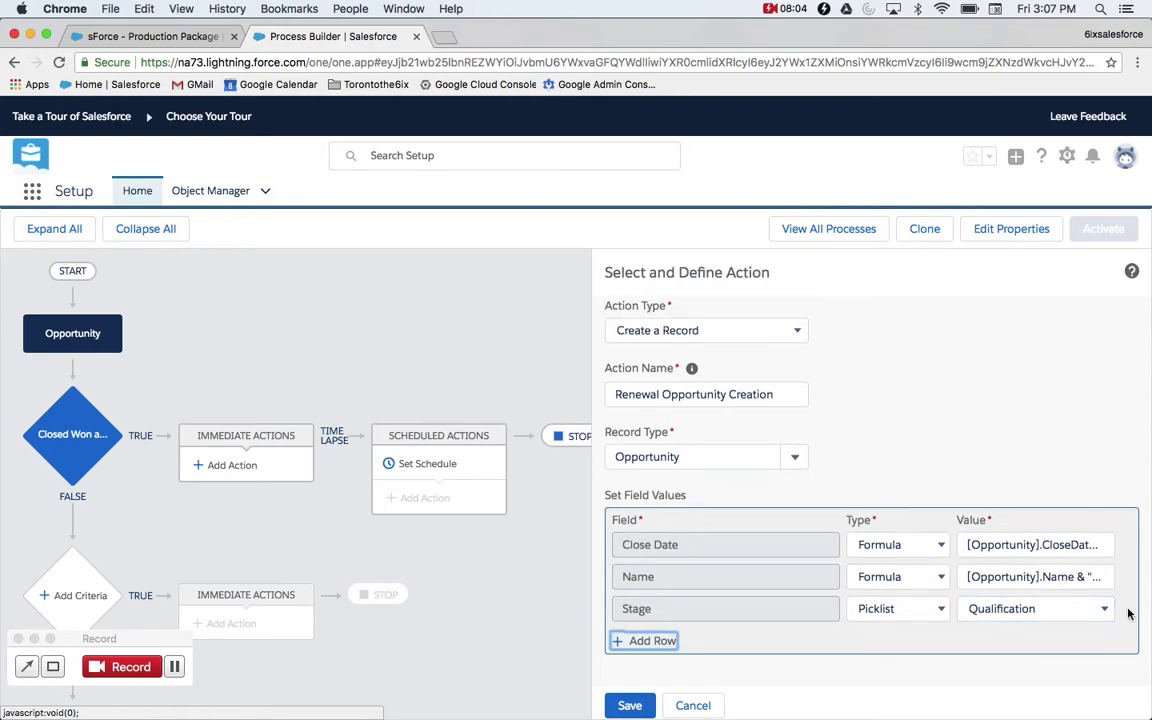
# Add an Account ID row referencing the original opportunity's [Opportunity].AccountId field.
pyautogui.click(656, 642)
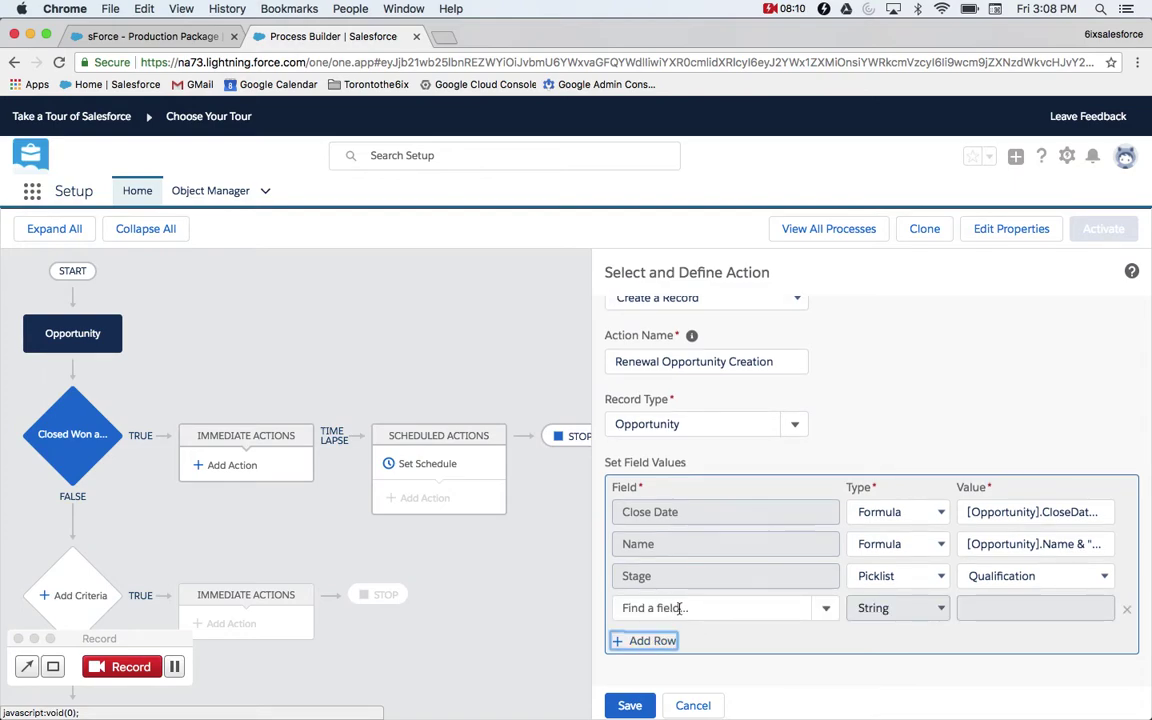
pyautogui.click(679, 608)
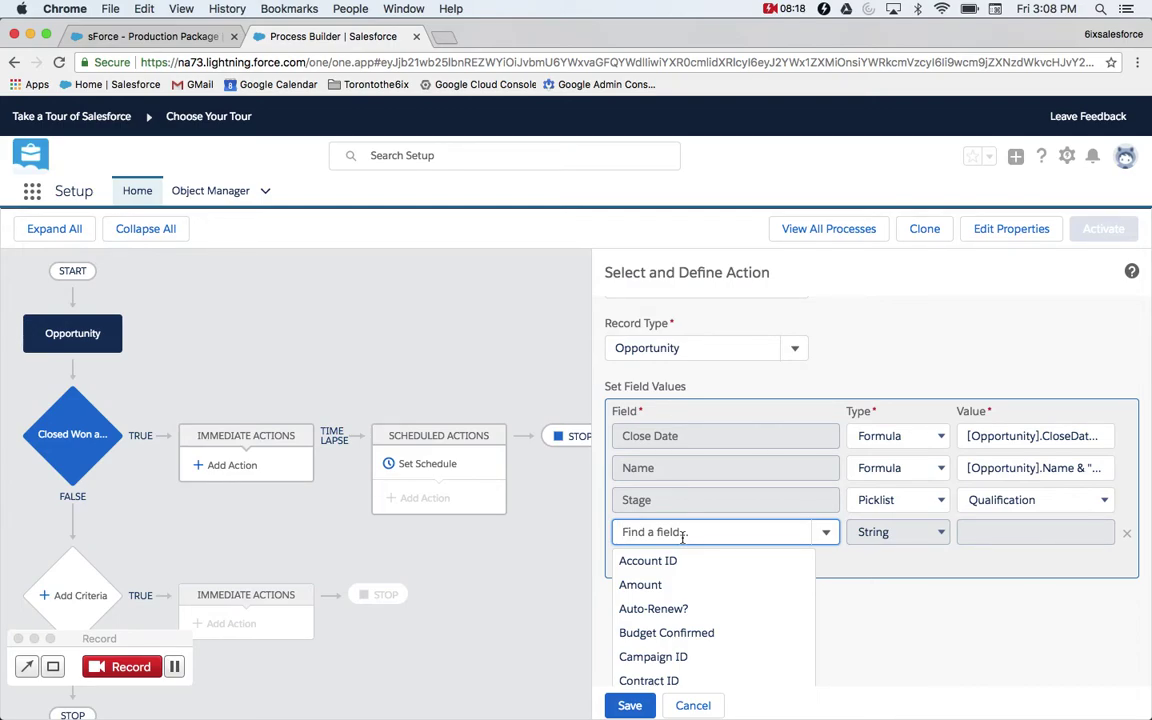
pyautogui.click(661, 561)
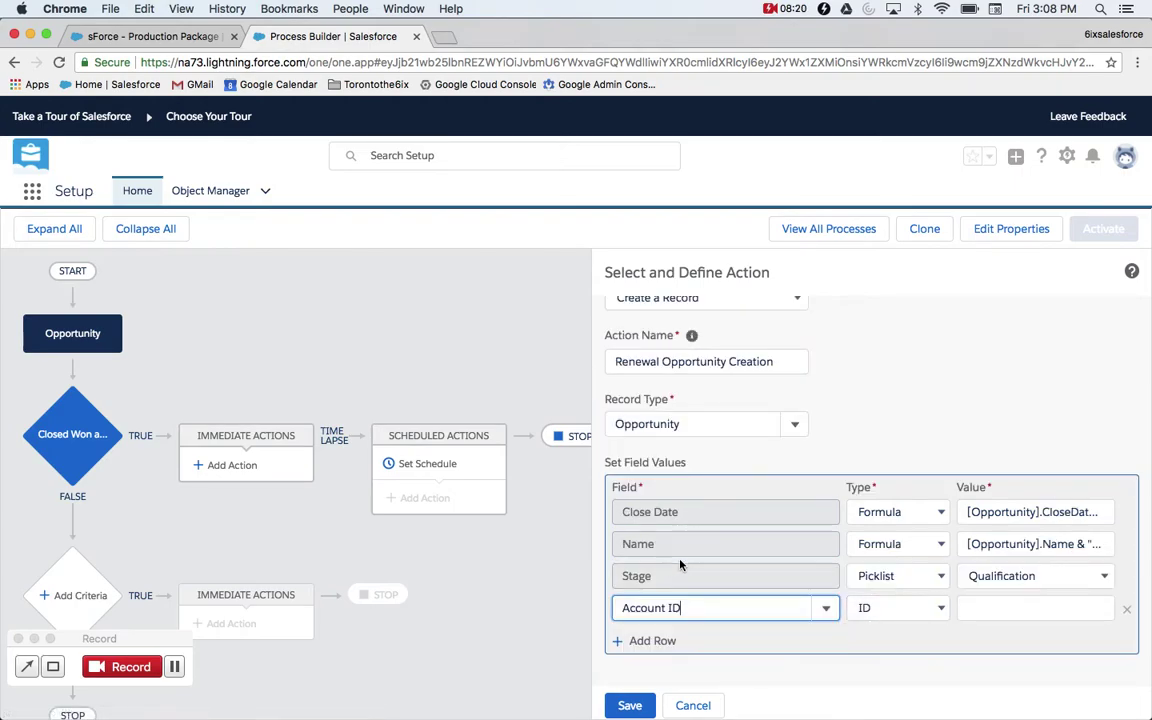
pyautogui.click(938, 609)
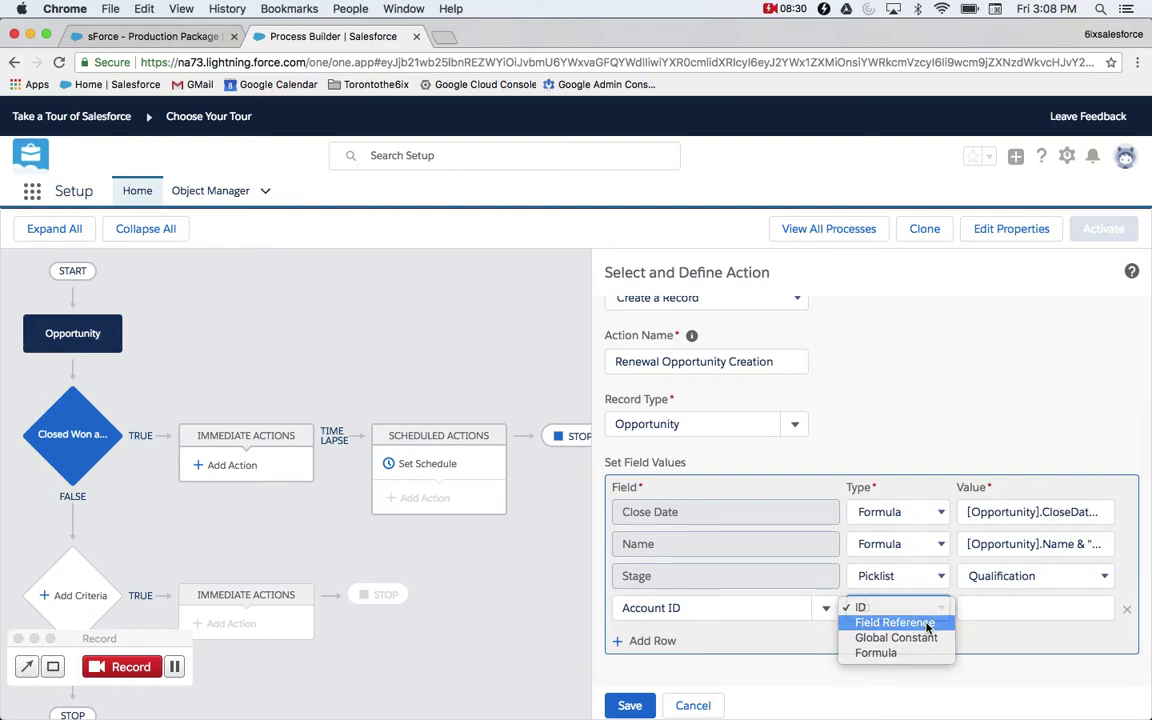
pyautogui.click(926, 623)
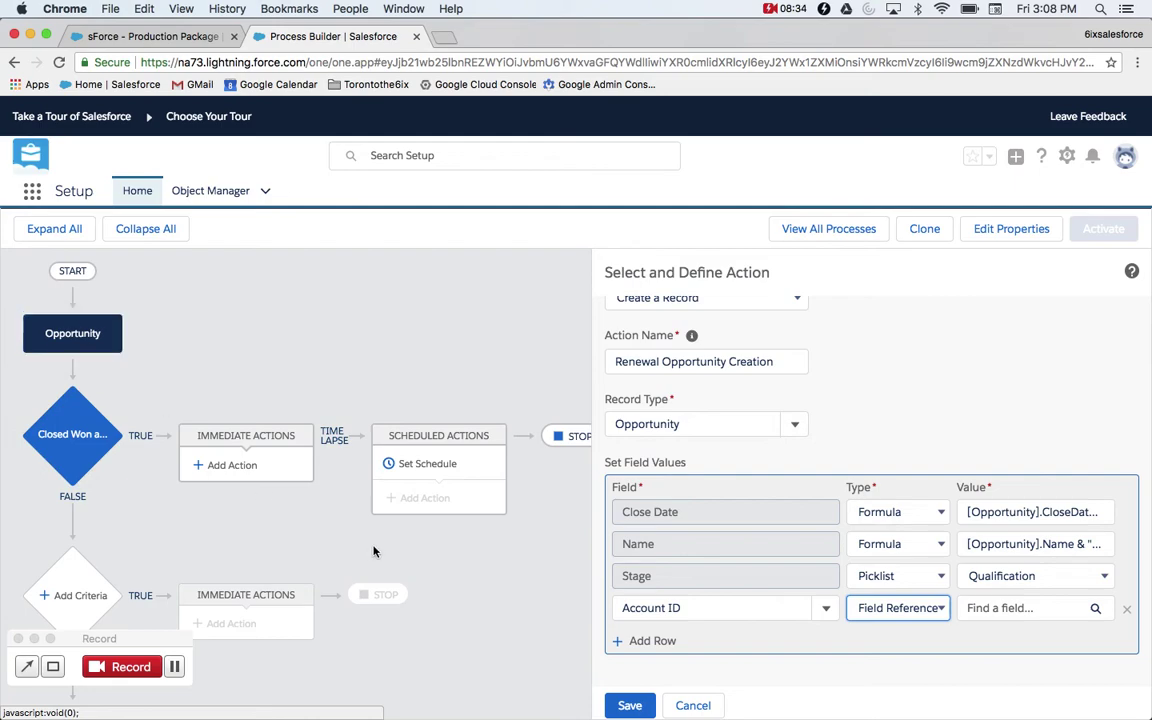
pyautogui.click(1017, 609)
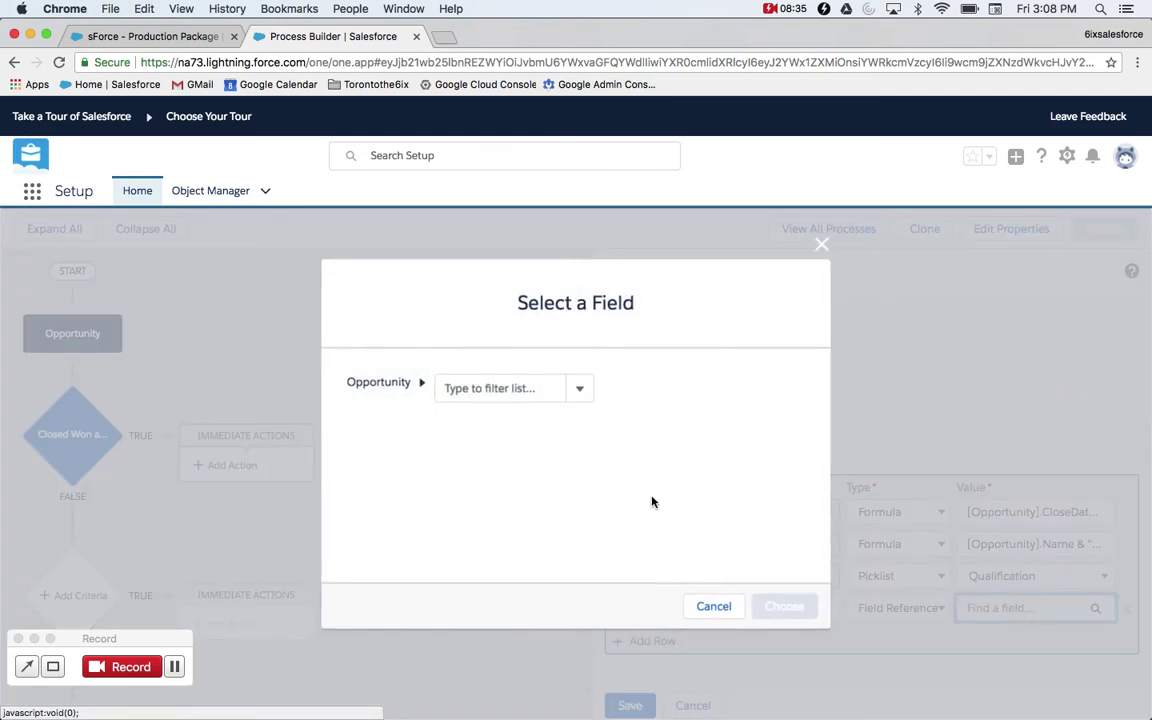
pyautogui.click(515, 388)
pyautogui.click(478, 418)
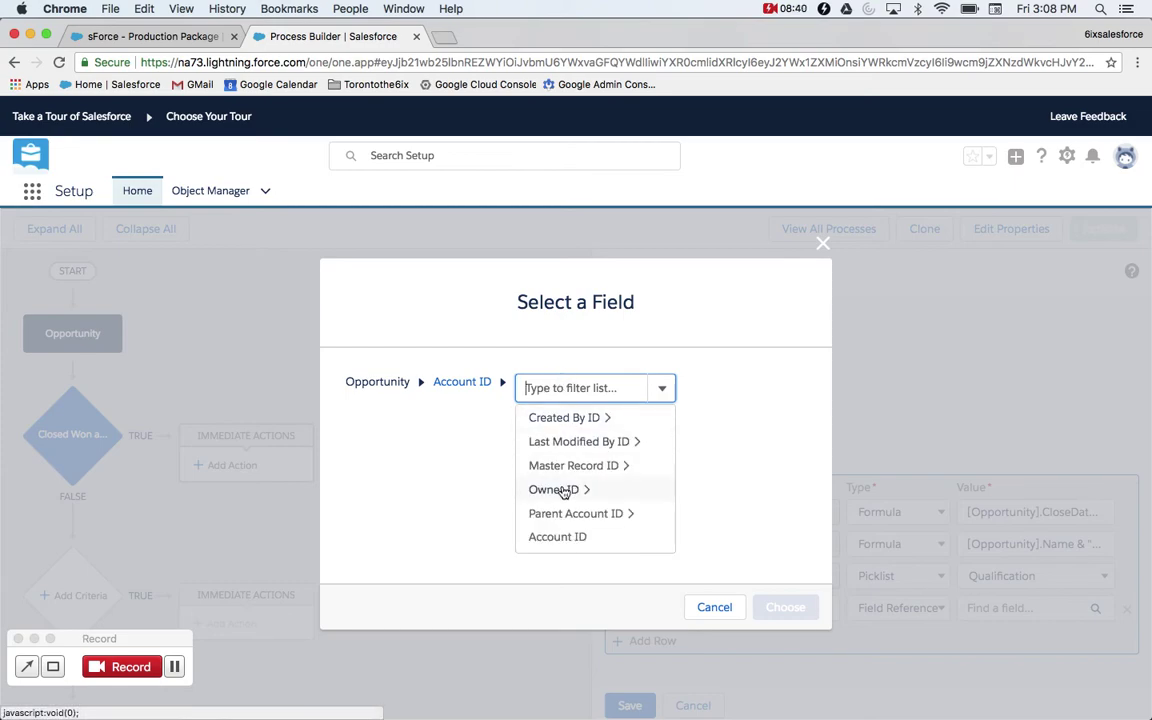
pyautogui.click(569, 541)
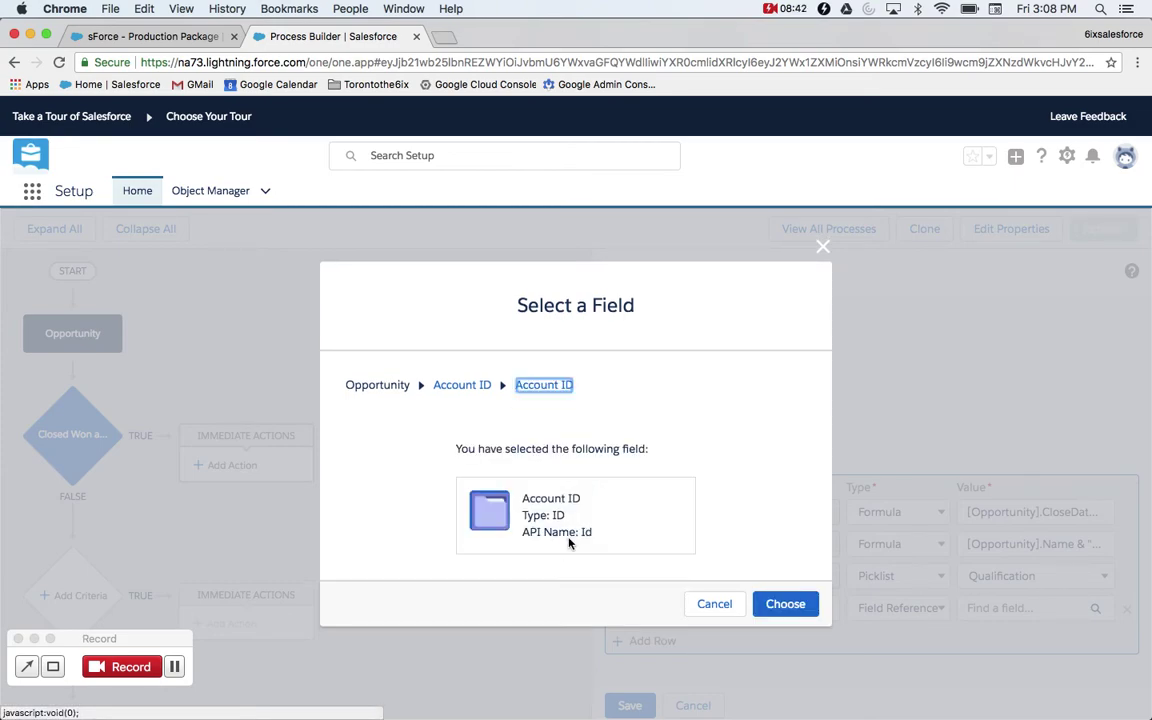
pyautogui.click(812, 608)
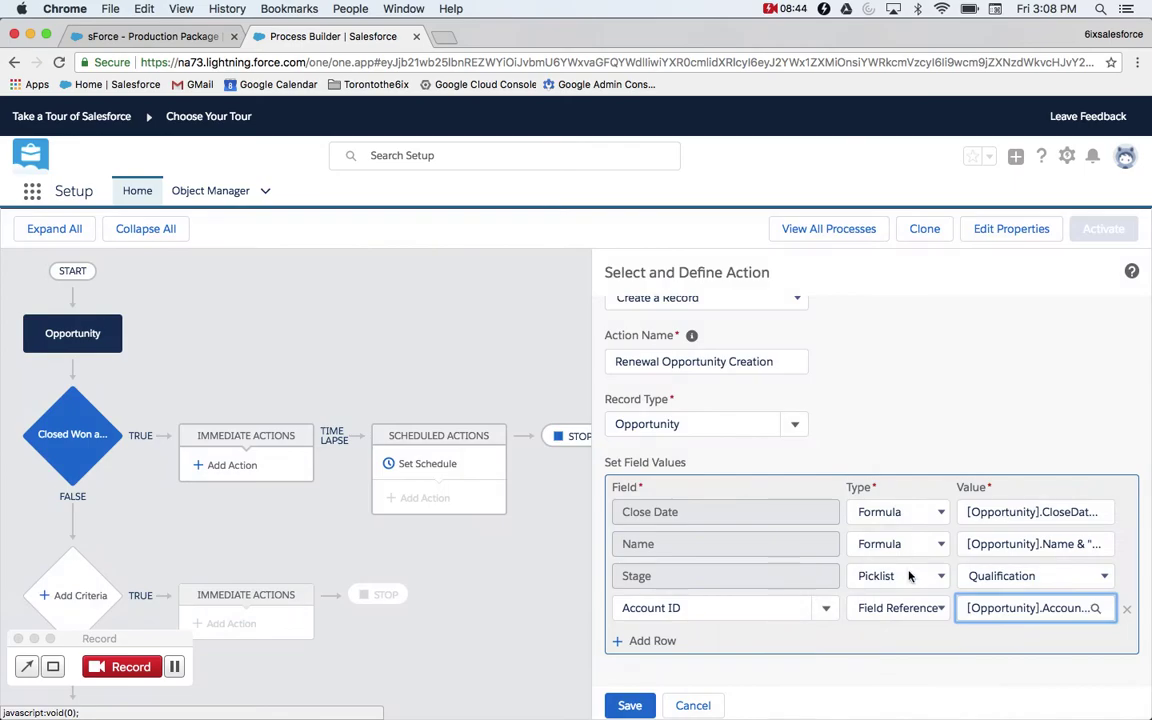
# Save the action, activate the process, and return to the sForce - Production Package opportunity.
pyautogui.click(630, 704)
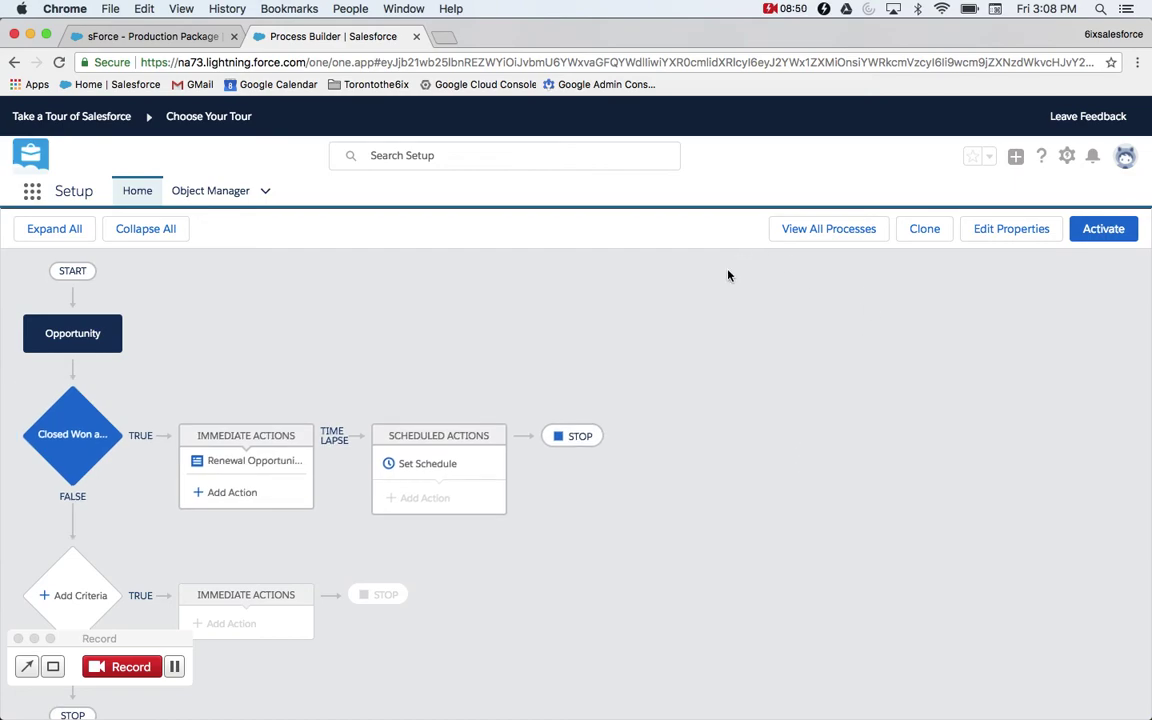
pyautogui.click(1110, 230)
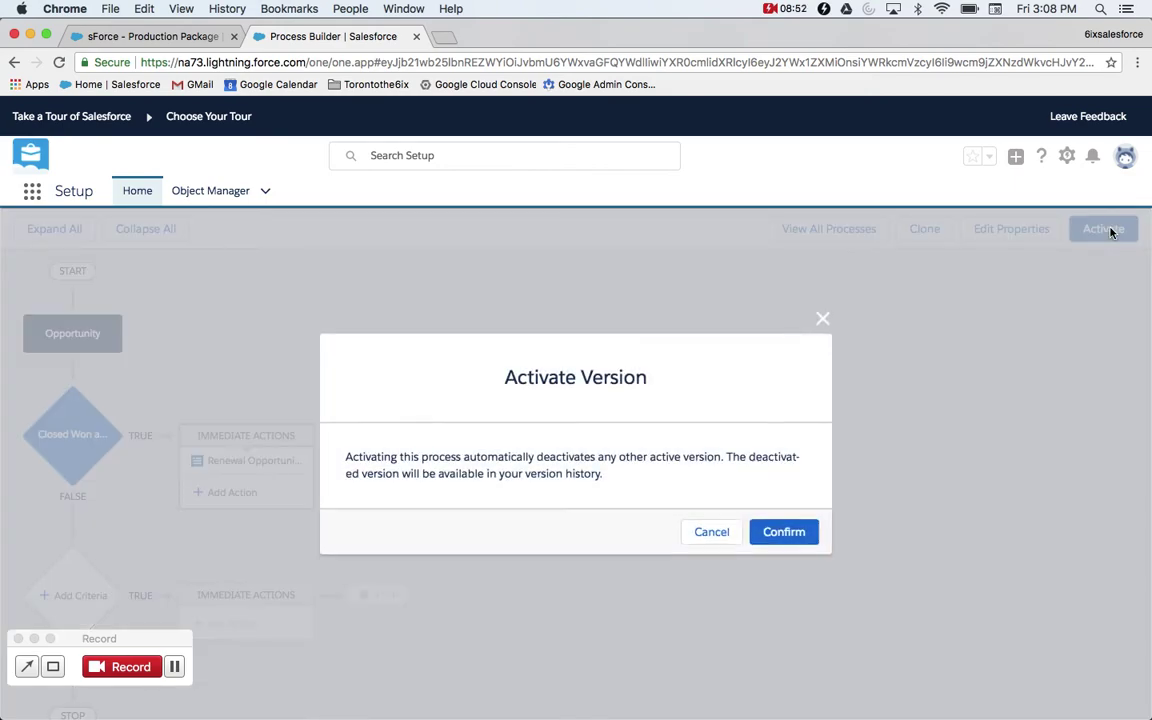
pyautogui.click(783, 533)
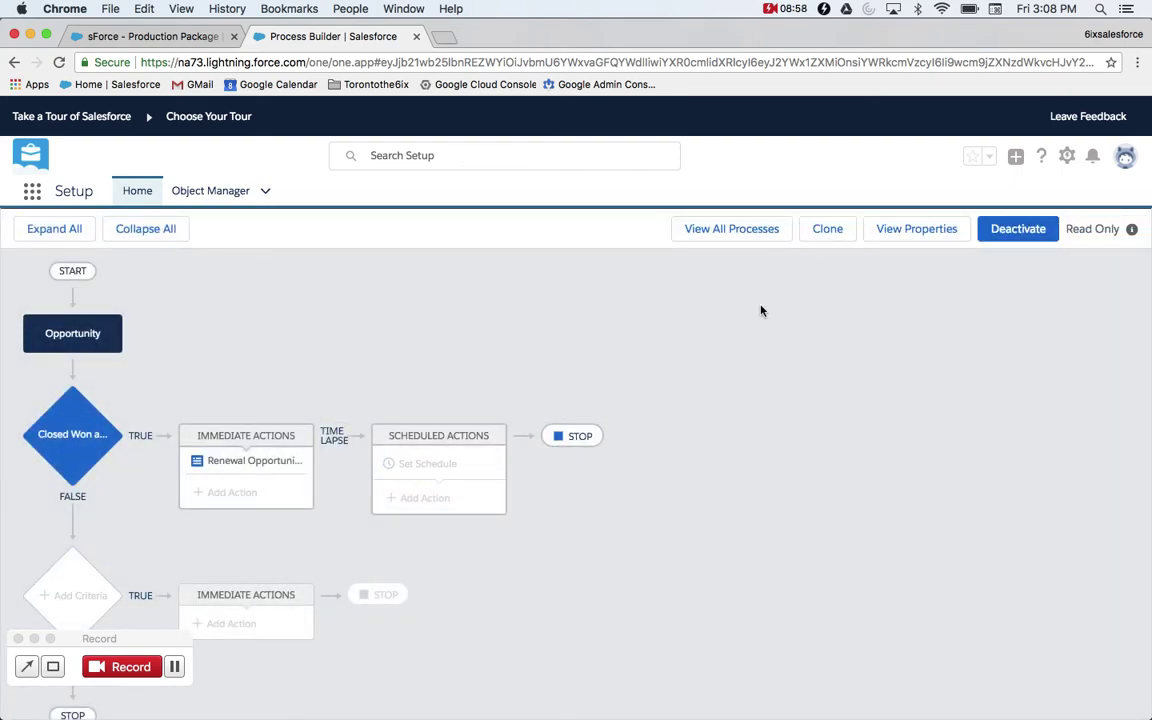
pyautogui.click(184, 43)
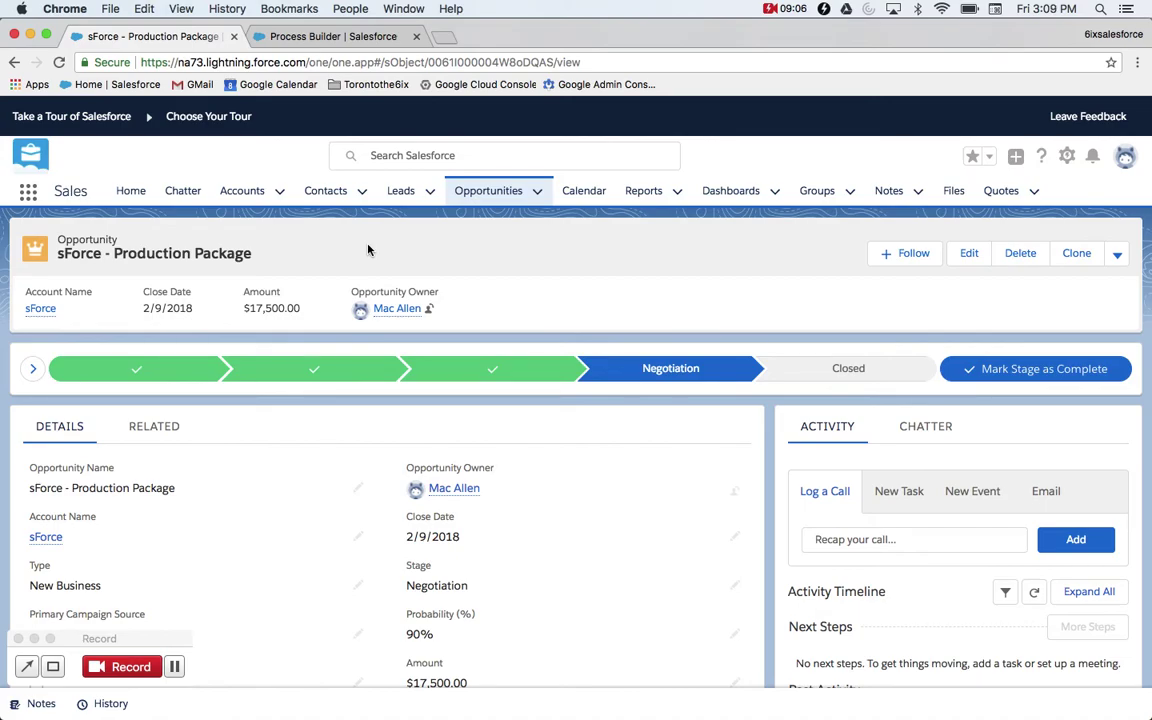
# Save the sForce - Production Package opportunity with stage Closed Won, then return to Opportunities.
pyautogui.scroll(-4, 440, 465)
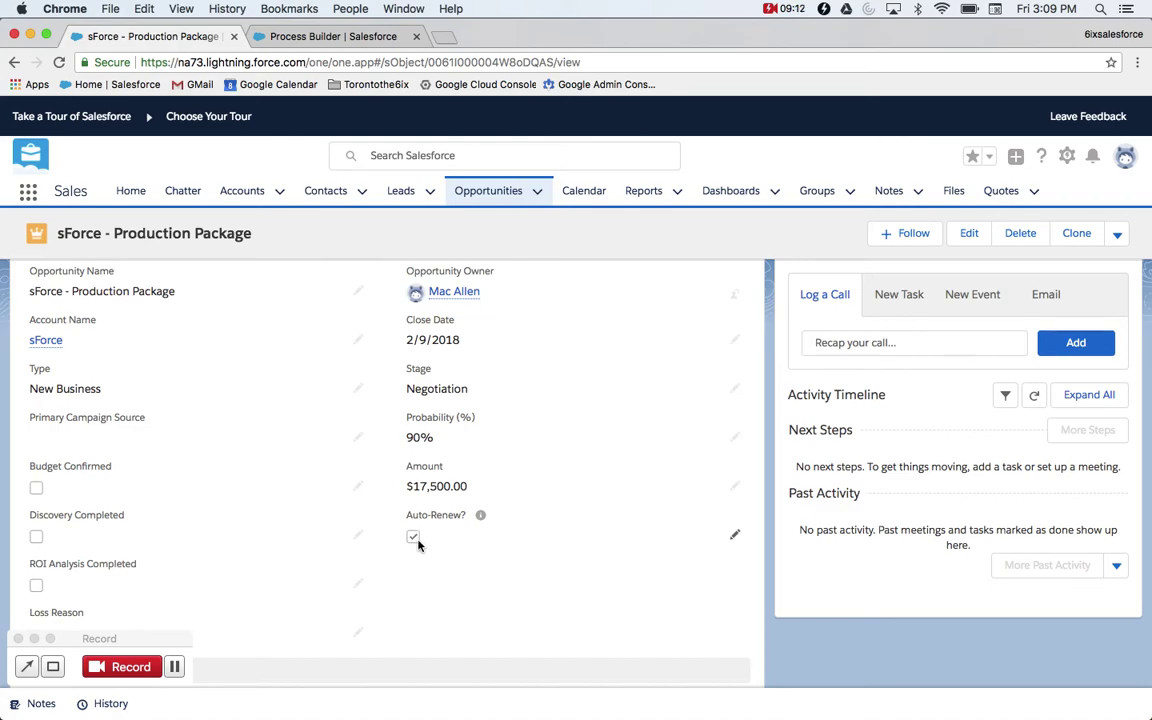
pyautogui.scroll(4, 417, 543)
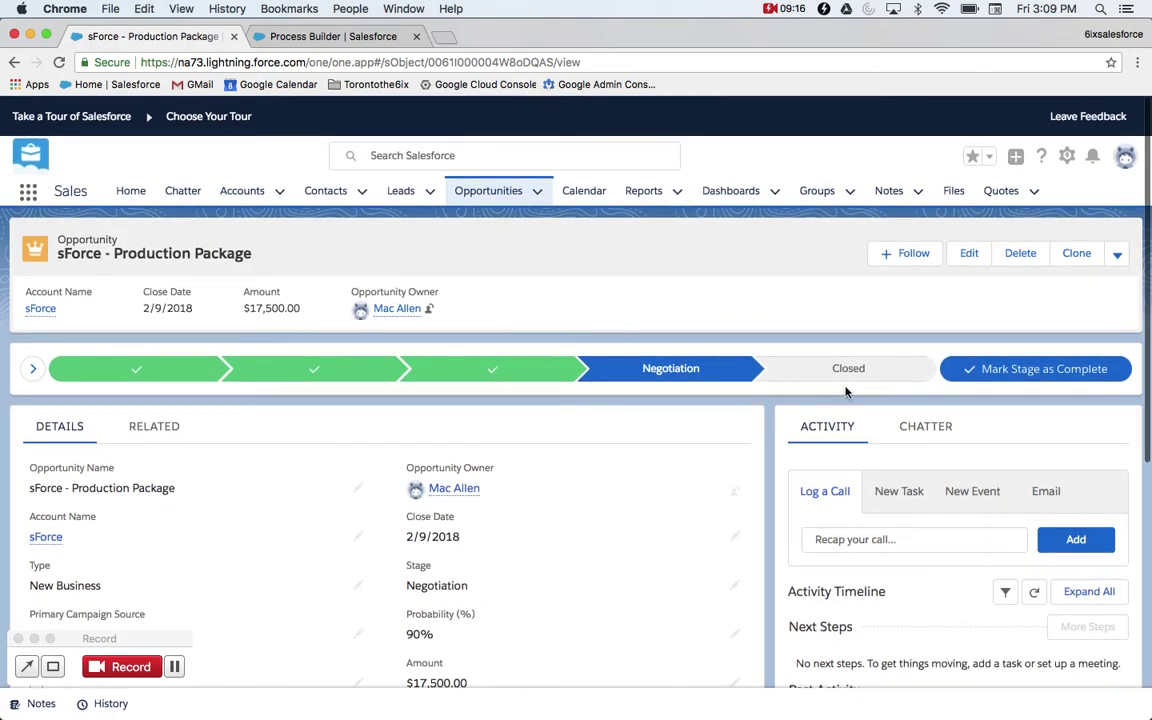
pyautogui.click(850, 368)
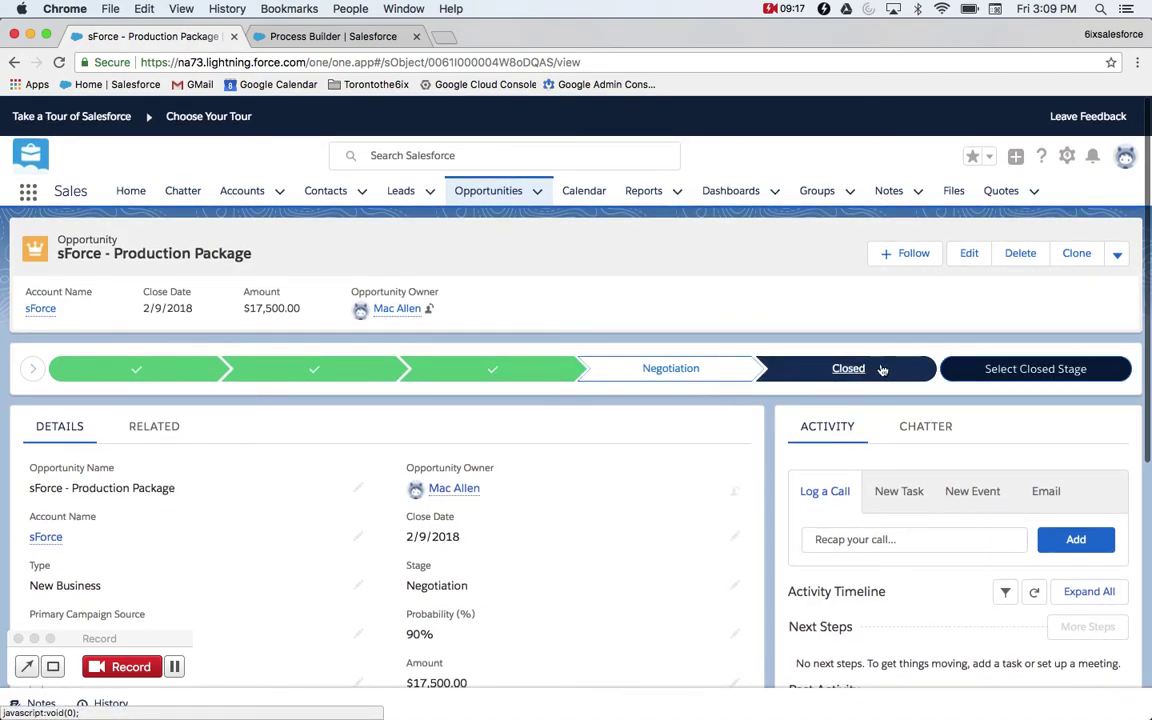
pyautogui.click(1000, 370)
pyautogui.click(722, 416)
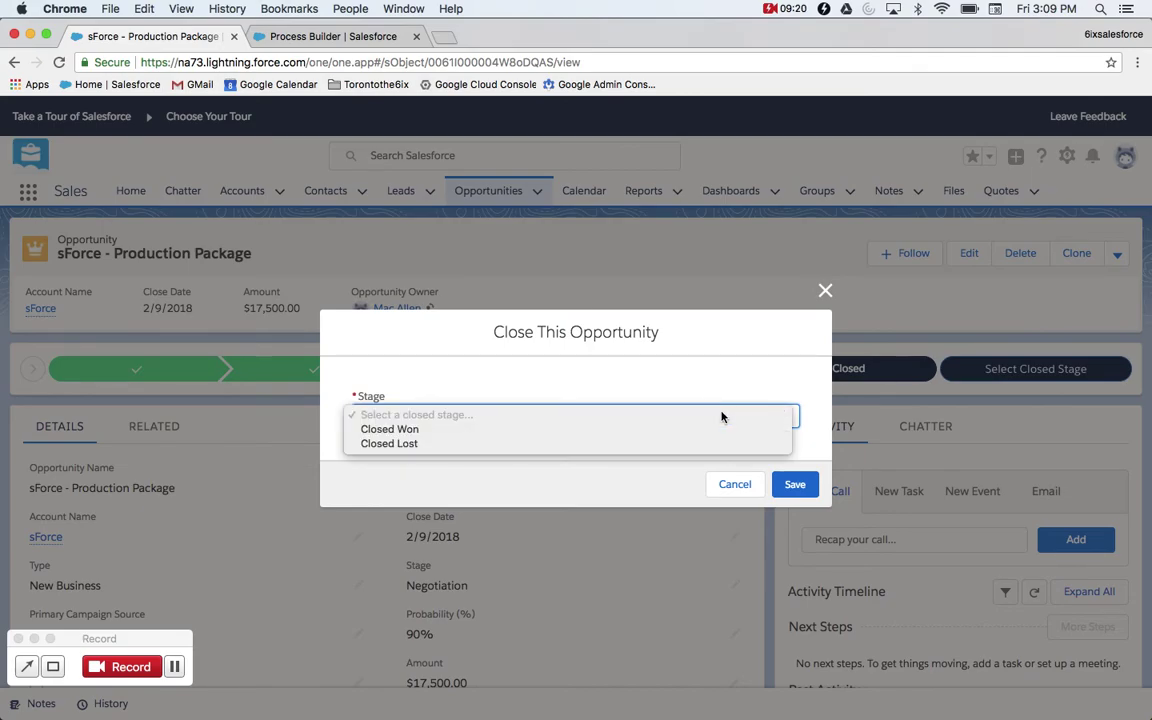
pyautogui.click(630, 429)
pyautogui.click(795, 487)
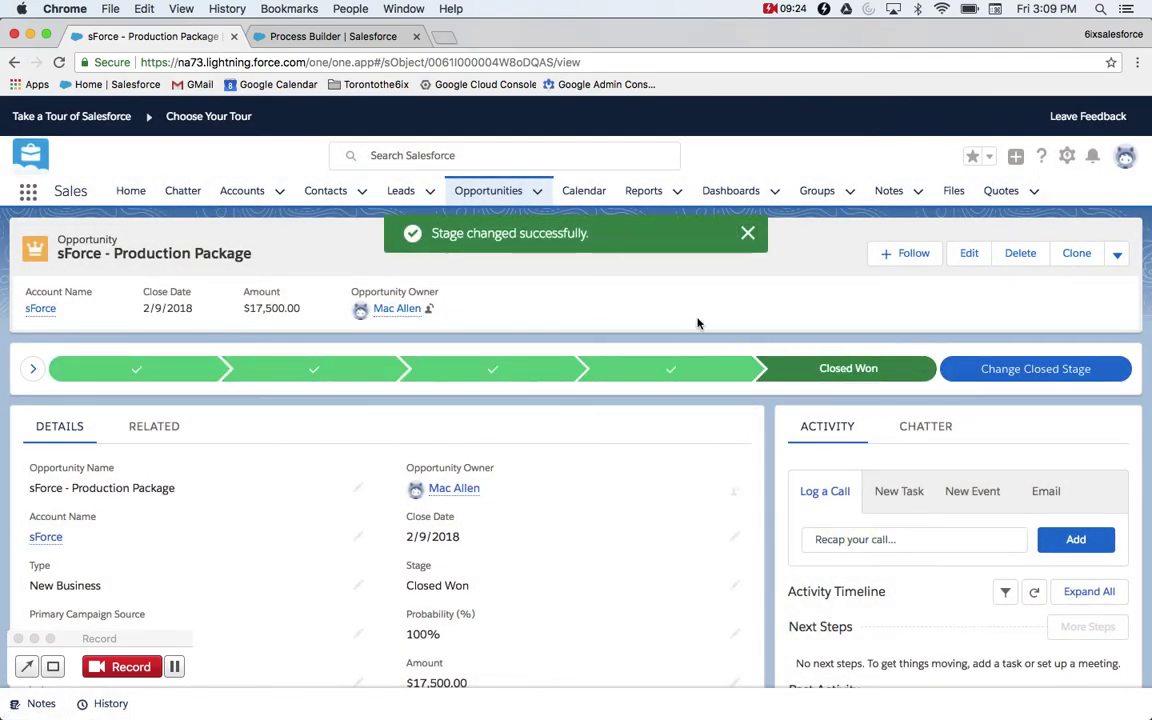
pyautogui.click(490, 194)
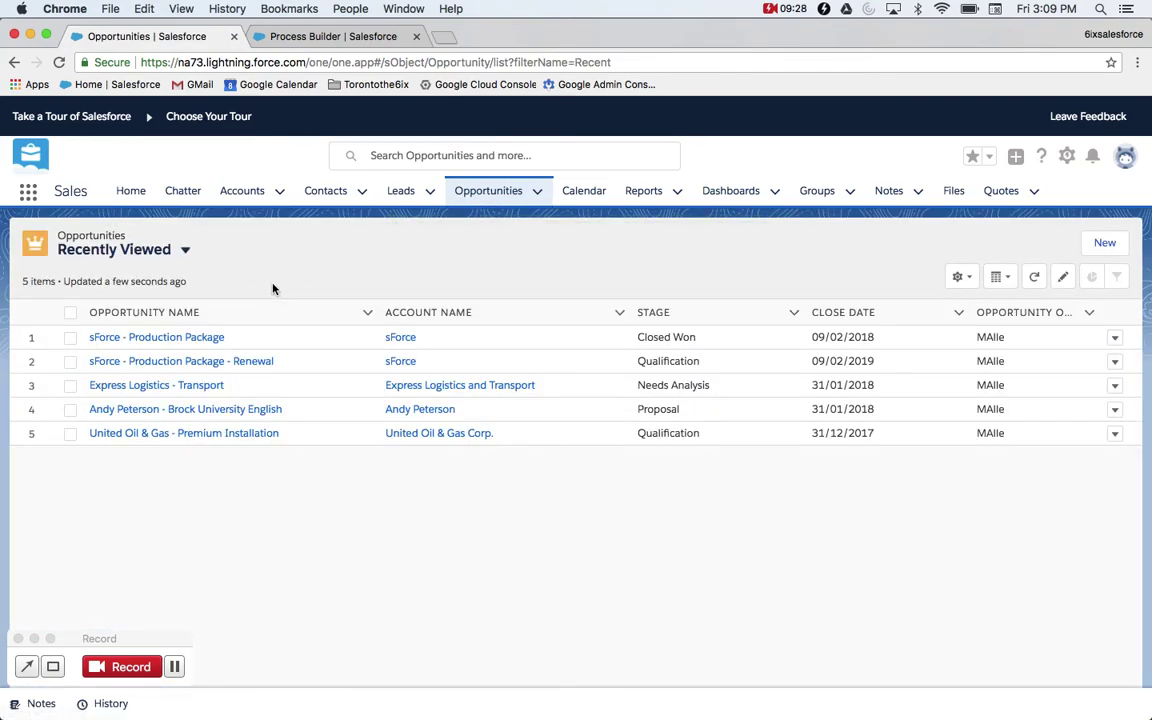
# Open the sForce - Production Package - Renewal record and highlight its 2/9/2019 close date.
pyautogui.click(248, 366)
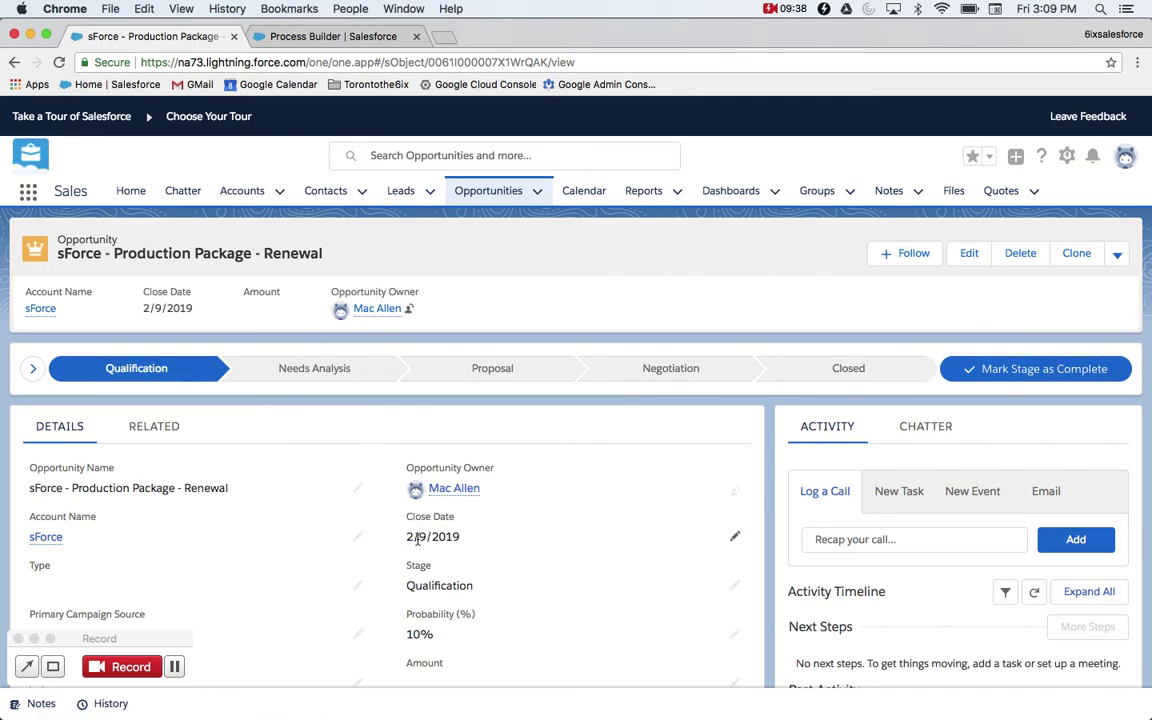
pyautogui.moveTo(402, 537); pyautogui.dragTo(487, 541)
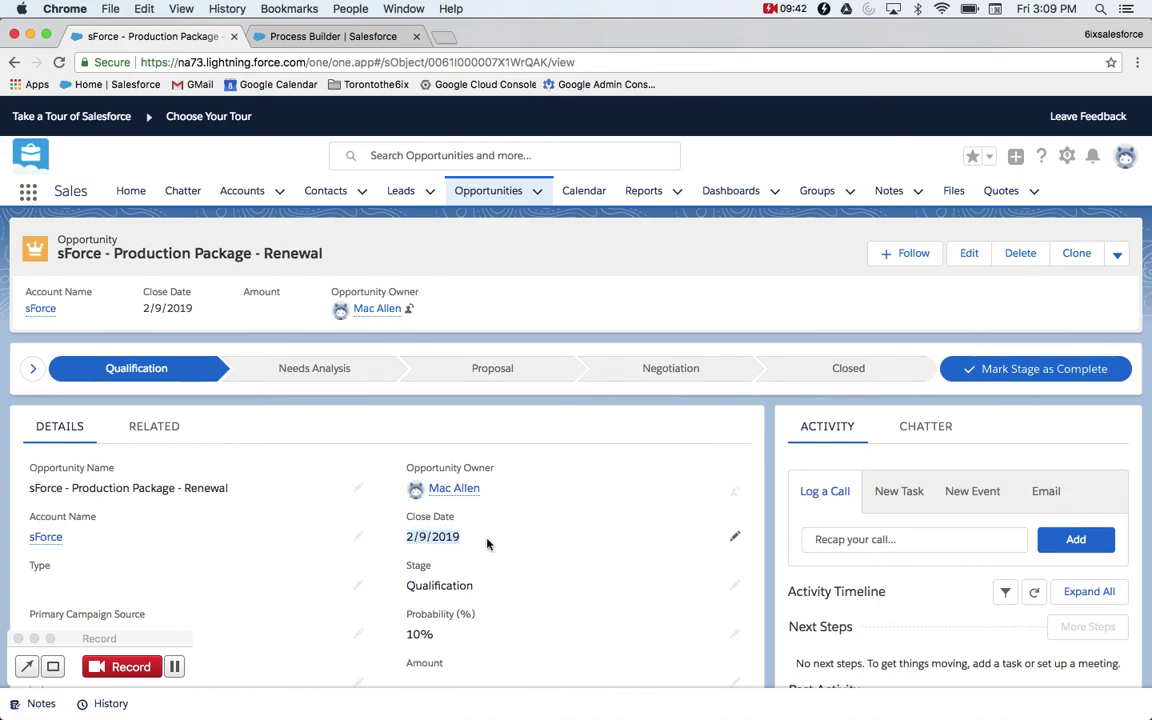